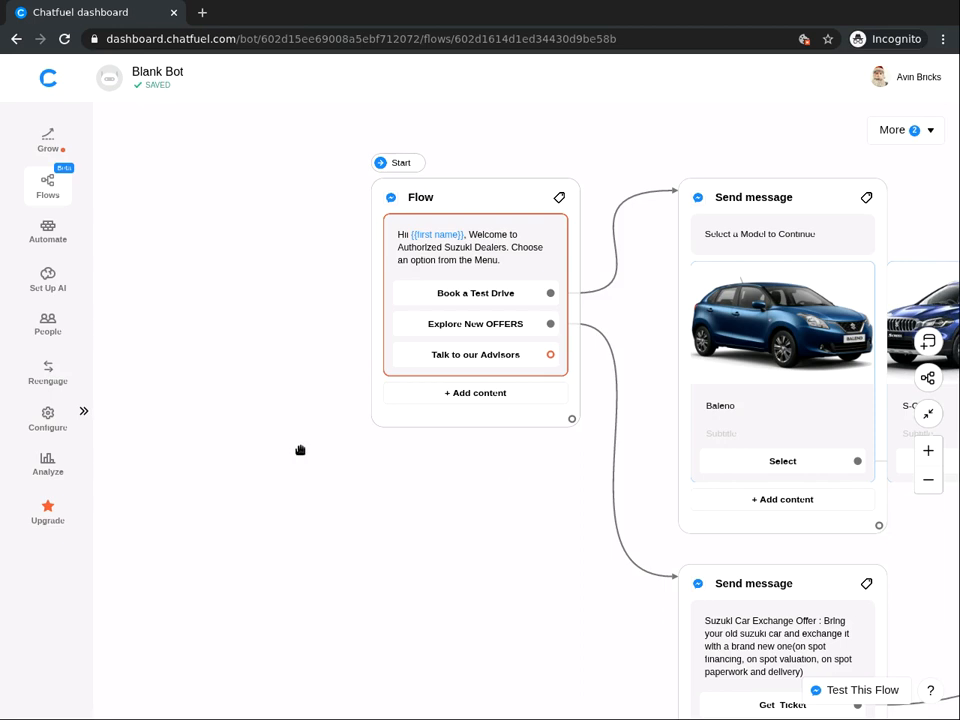
Step: Add a Text + Buttons message block reading 'Choose an option that suits you best'
{"action": "double_click", "coordinate": [227, 469]}
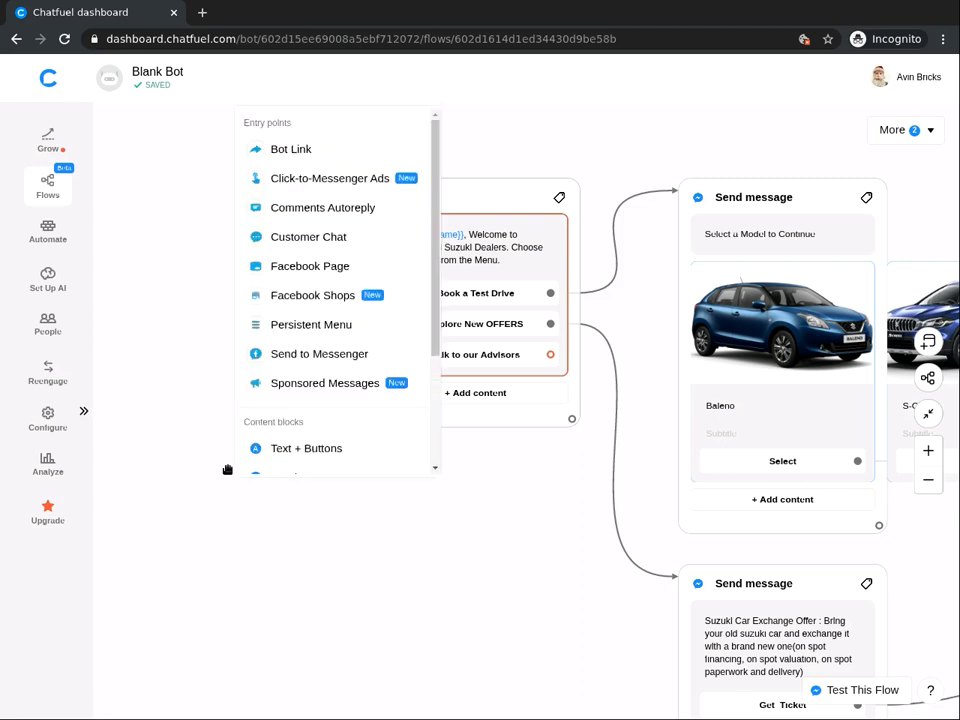
{"action": "left_click", "coordinate": [288, 450]}
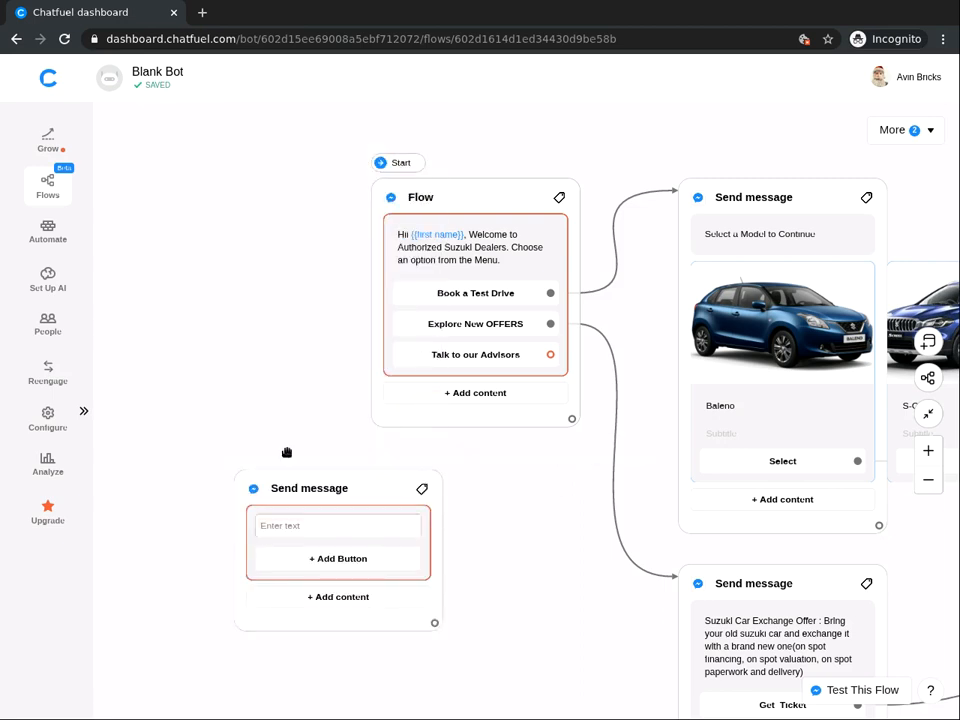
{"action": "left_click", "coordinate": [306, 525]}
{"action": "type", "text": "Choose a"}
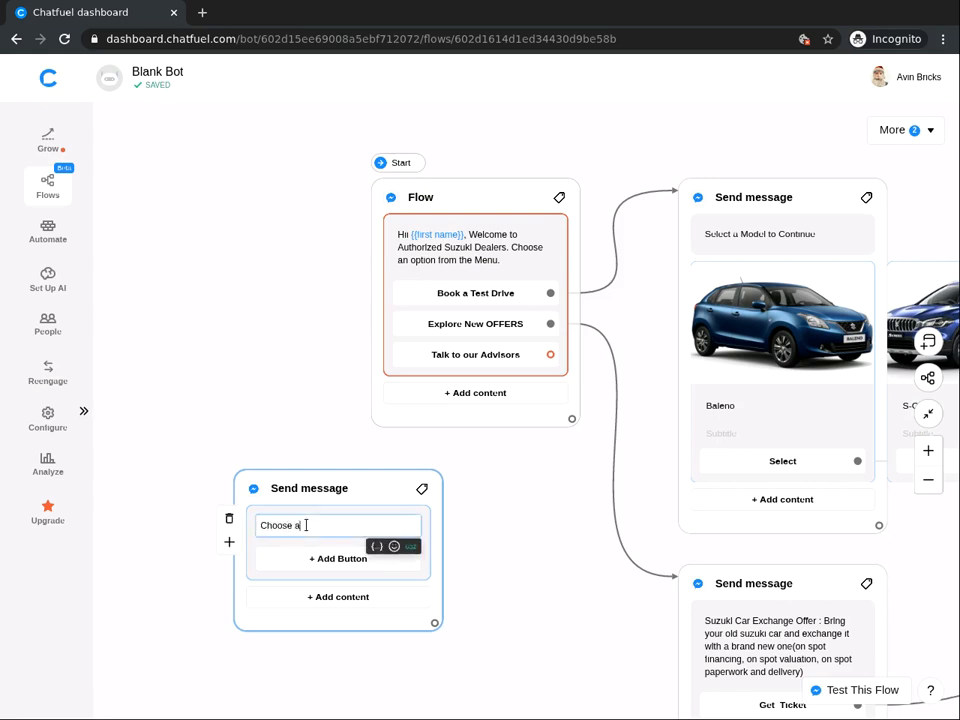
{"action": "type", "text": "n option that suits you best"}
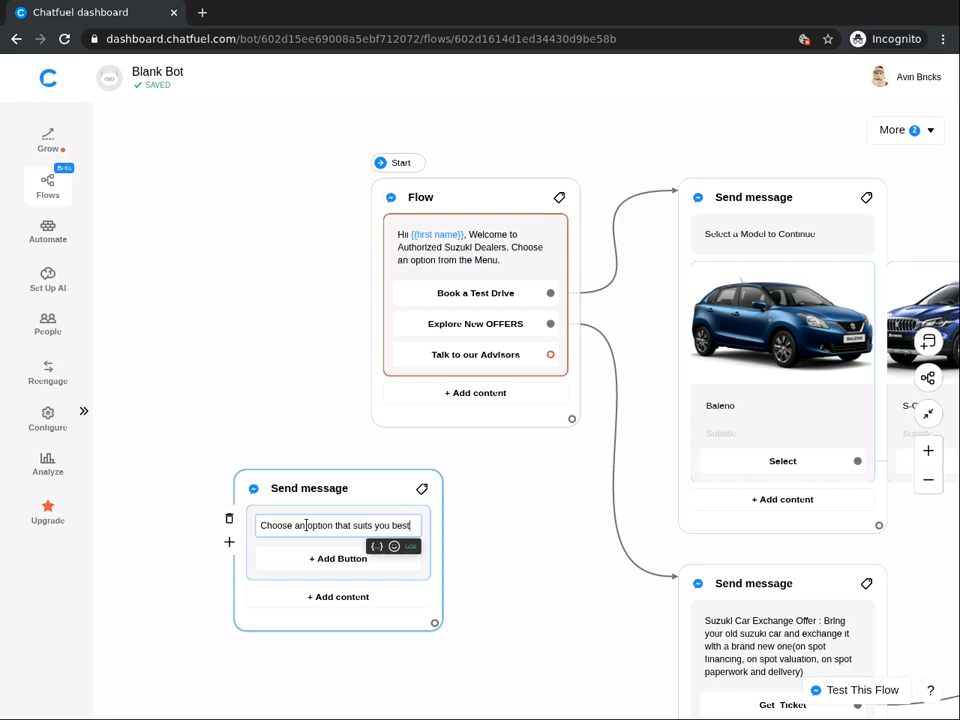
Step: Add a 'Call us' Call Phone button with the dealer's number, plus a 'Leave us a Message' button
{"action": "left_click", "coordinate": [341, 563]}
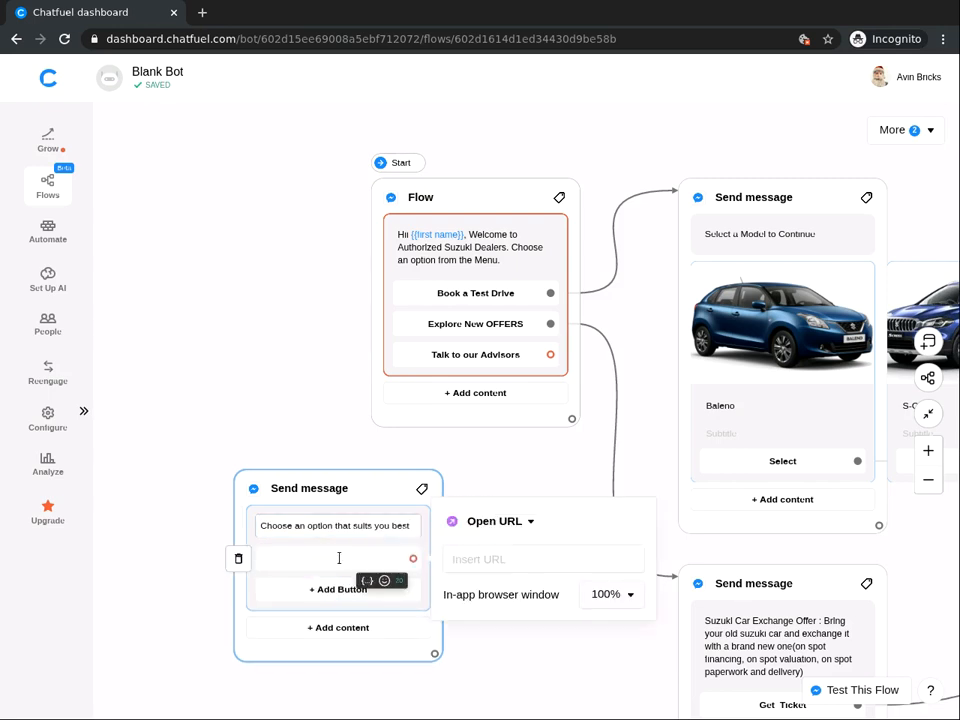
{"action": "type", "text": "Call us"}
{"action": "left_click", "coordinate": [497, 523]}
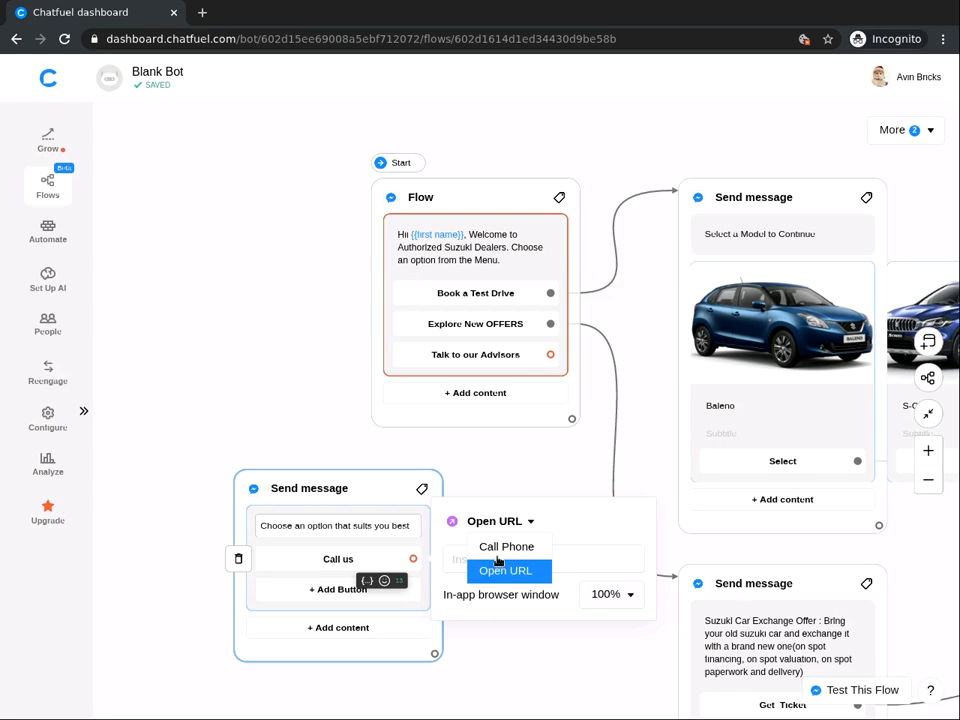
{"action": "left_click", "coordinate": [495, 548]}
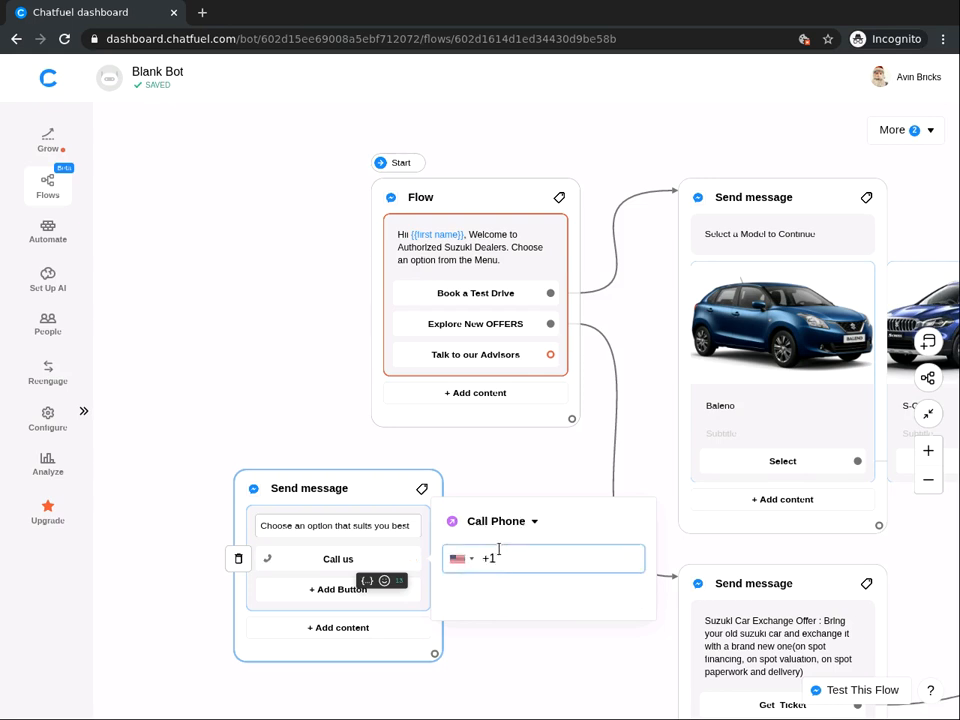
{"action": "type", "text": "123456789"}
{"action": "left_click", "coordinate": [518, 597]}
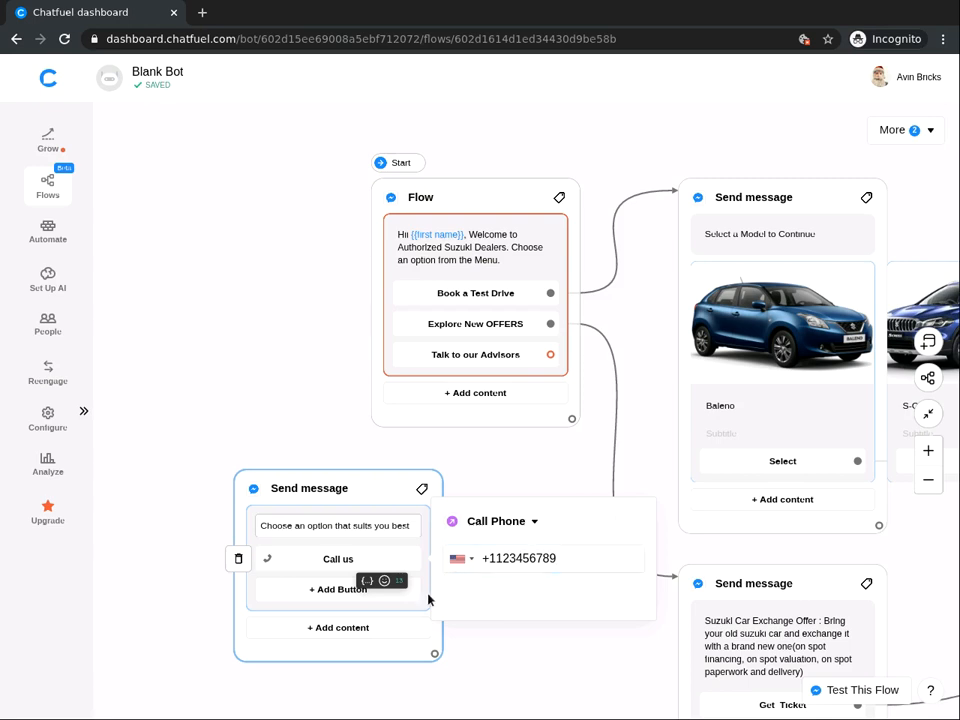
{"action": "left_click", "coordinate": [336, 590]}
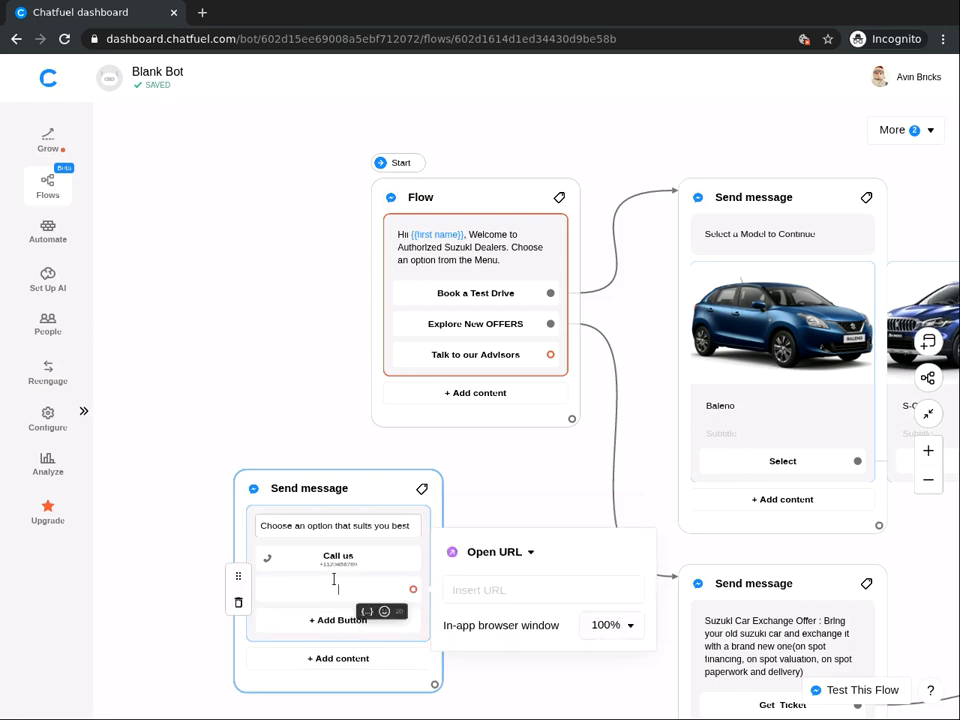
{"action": "type", "text": "Leave us a Message"}
Step: Connect the Talk to our Advisors button to the options message block
{"action": "left_click", "coordinate": [316, 436]}
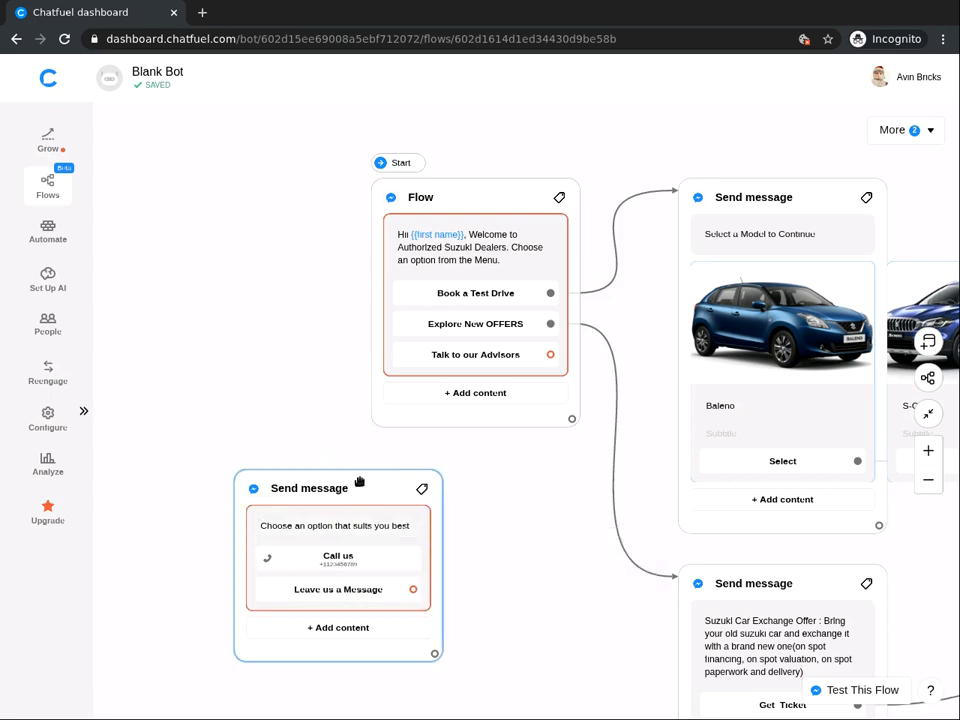
{"action": "left_click_drag", "start_coordinate": [548, 359], "coordinate": [274, 497]}
{"action": "left_click_drag", "start_coordinate": [336, 499], "coordinate": [334, 499]}
{"action": "left_click", "coordinate": [150, 582]}
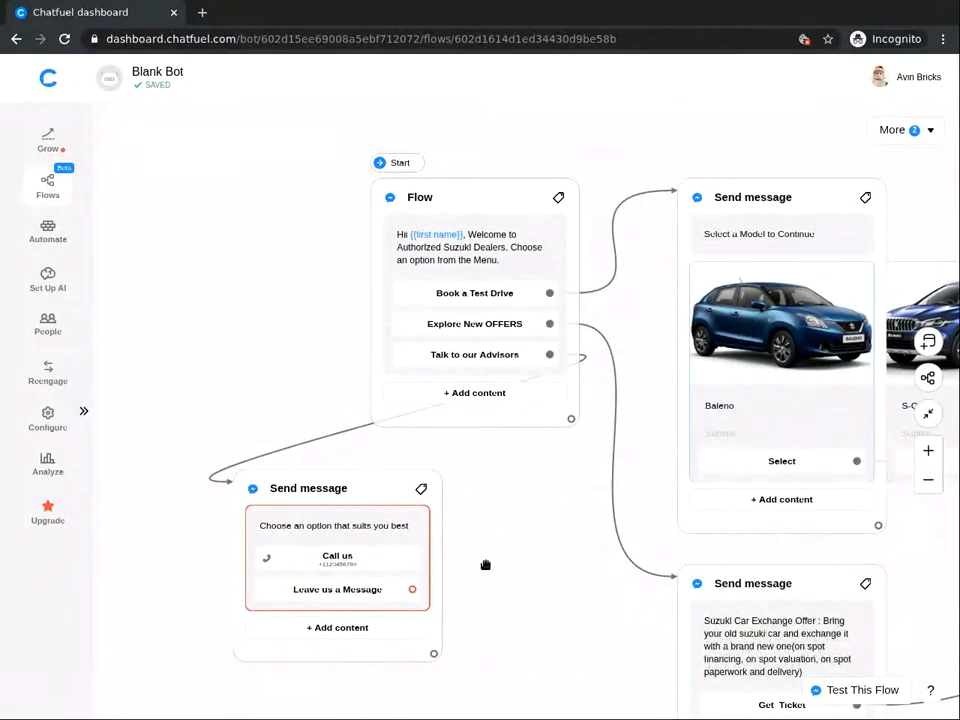
Step: Add a new Text + Buttons block below the options message and link 'Leave us a Message' to it
{"action": "right_click", "coordinate": [485, 565]}
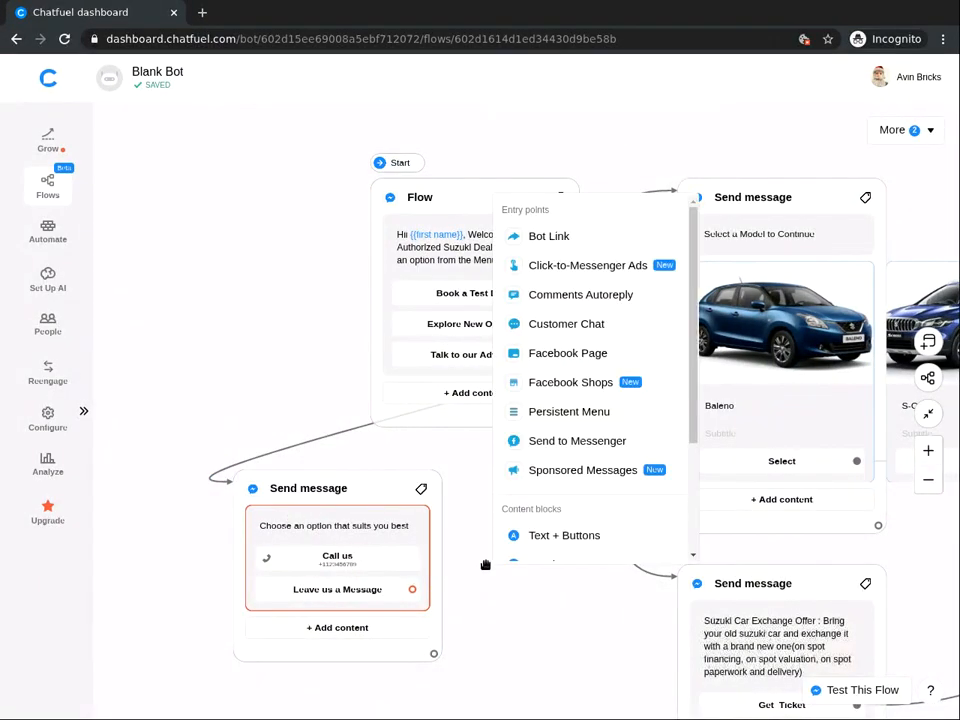
{"action": "left_click", "coordinate": [541, 536]}
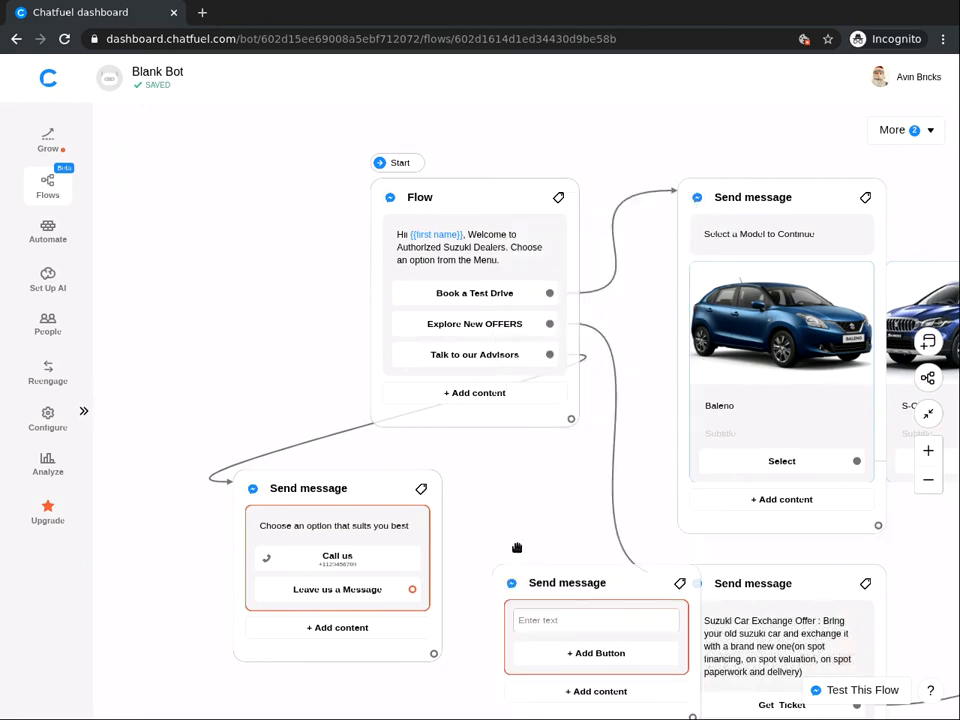
{"action": "scroll", "coordinate": [526, 346], "scroll_direction": "down", "scroll_amount": 1}
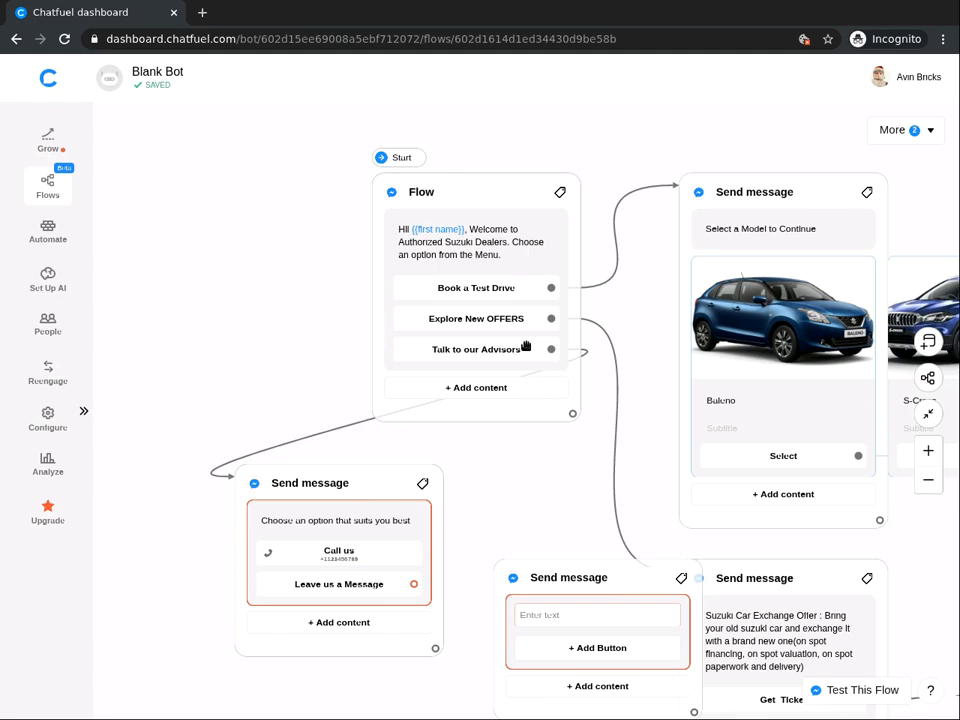
{"action": "scroll", "coordinate": [526, 346], "scroll_direction": "down", "scroll_amount": 5}
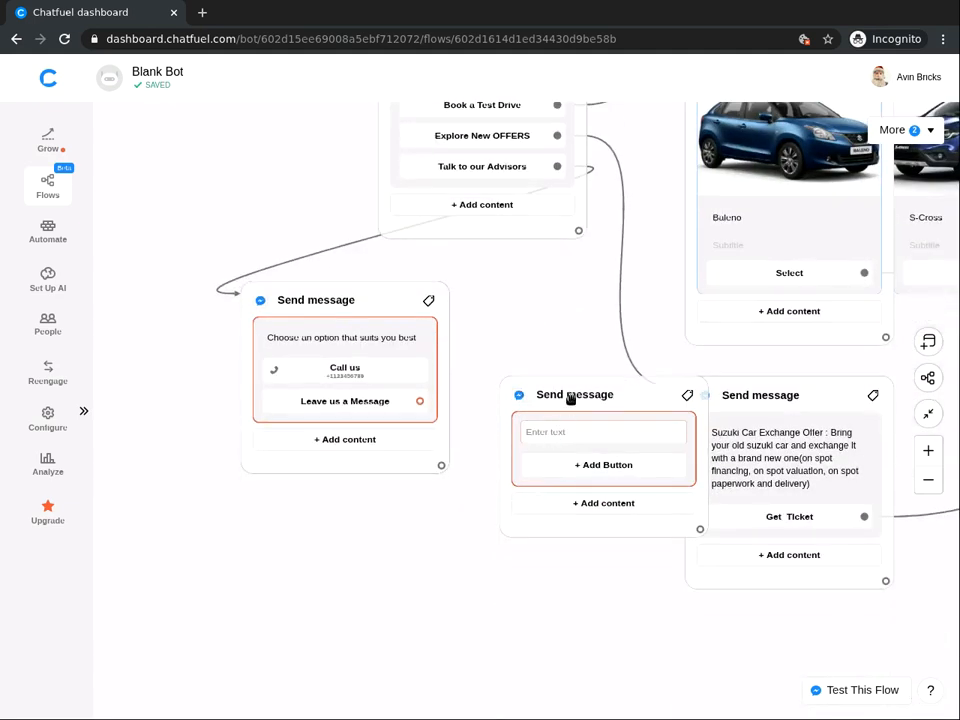
{"action": "left_click_drag", "start_coordinate": [573, 396], "coordinate": [470, 457]}
{"action": "left_click_drag", "start_coordinate": [429, 537], "coordinate": [443, 490]}
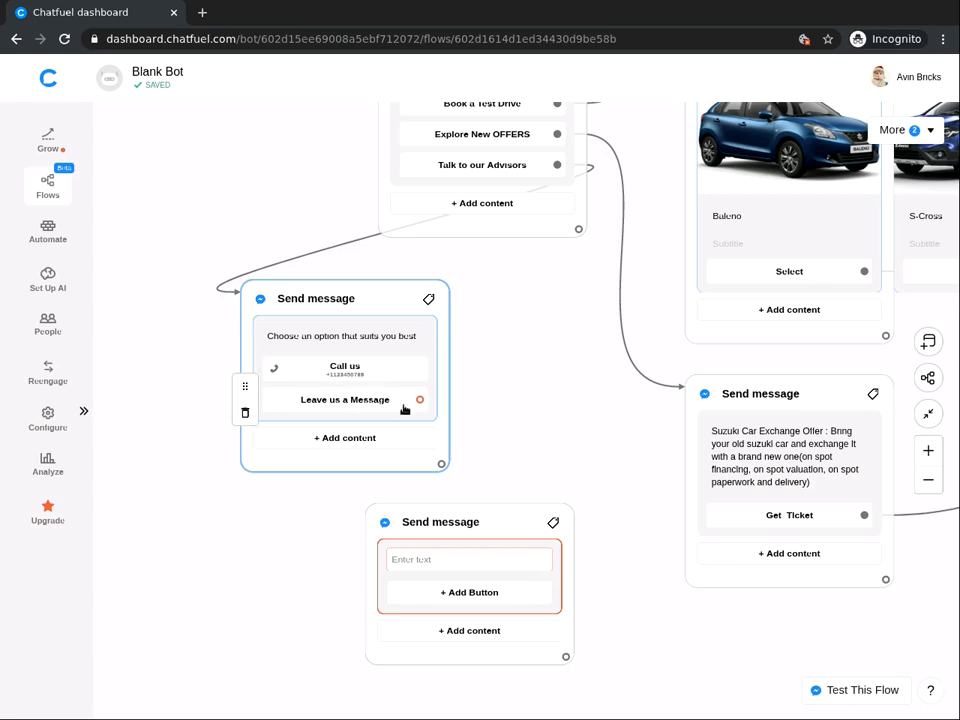
{"action": "left_click_drag", "start_coordinate": [420, 401], "coordinate": [402, 527]}
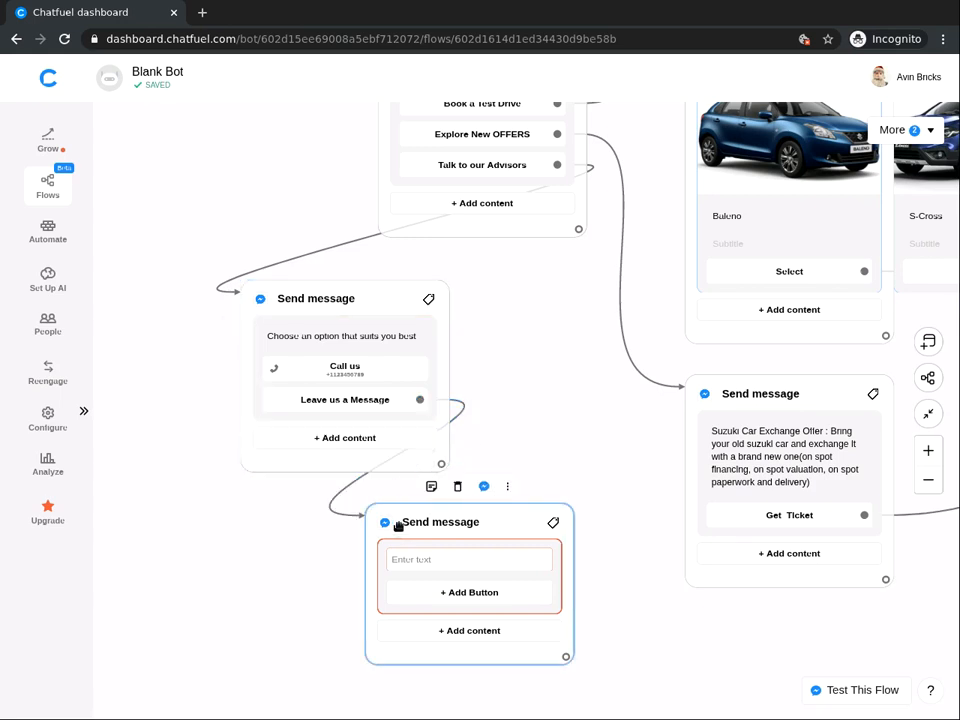
Step: Add a Save User Input step that stores the reply in {{Message}}
{"action": "left_click", "coordinate": [472, 631]}
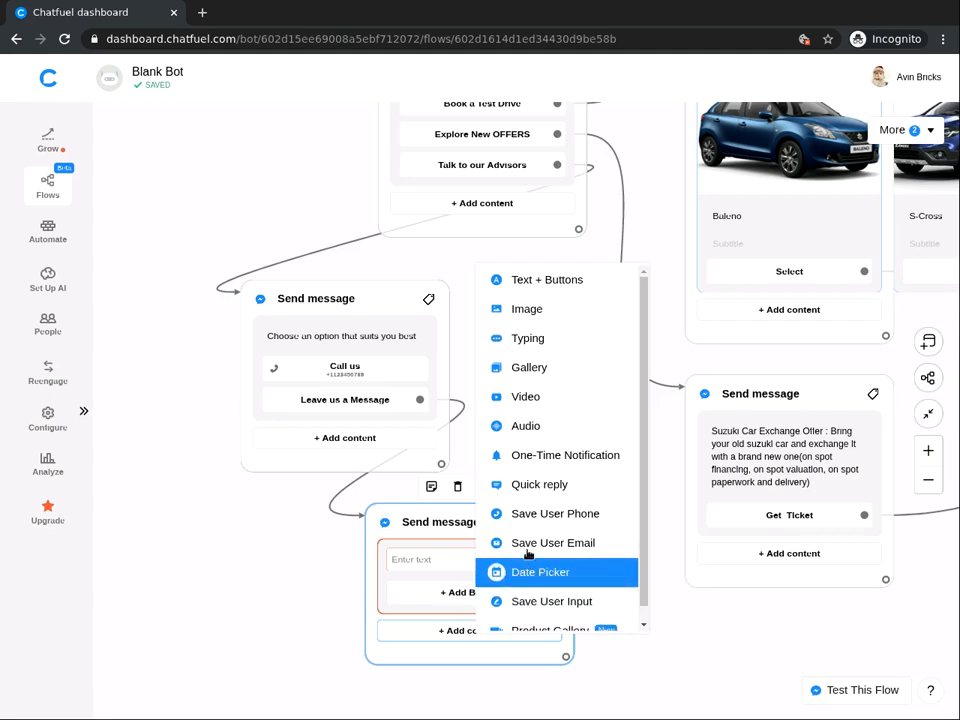
{"action": "scroll", "coordinate": [534, 552], "scroll_direction": "down", "scroll_amount": 1}
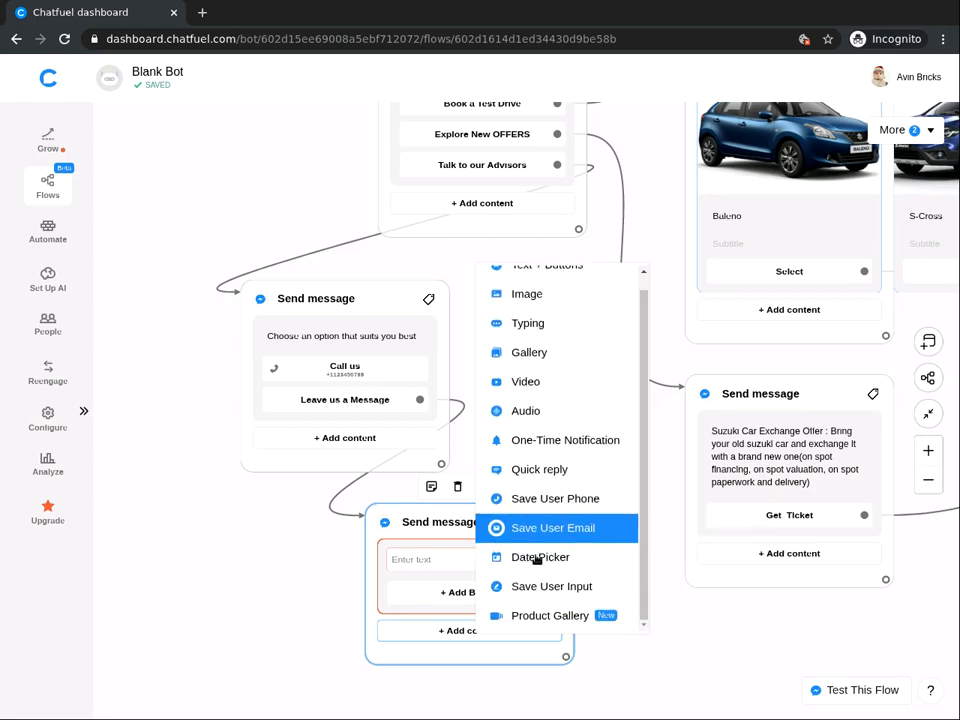
{"action": "left_click", "coordinate": [549, 587]}
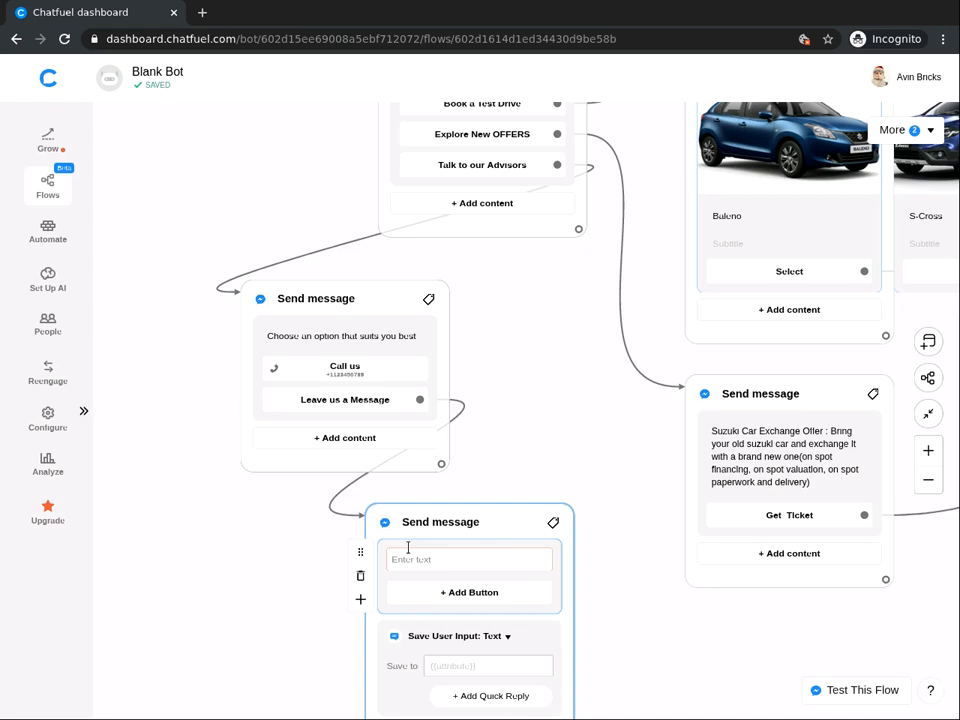
{"action": "left_click", "coordinate": [447, 665]}
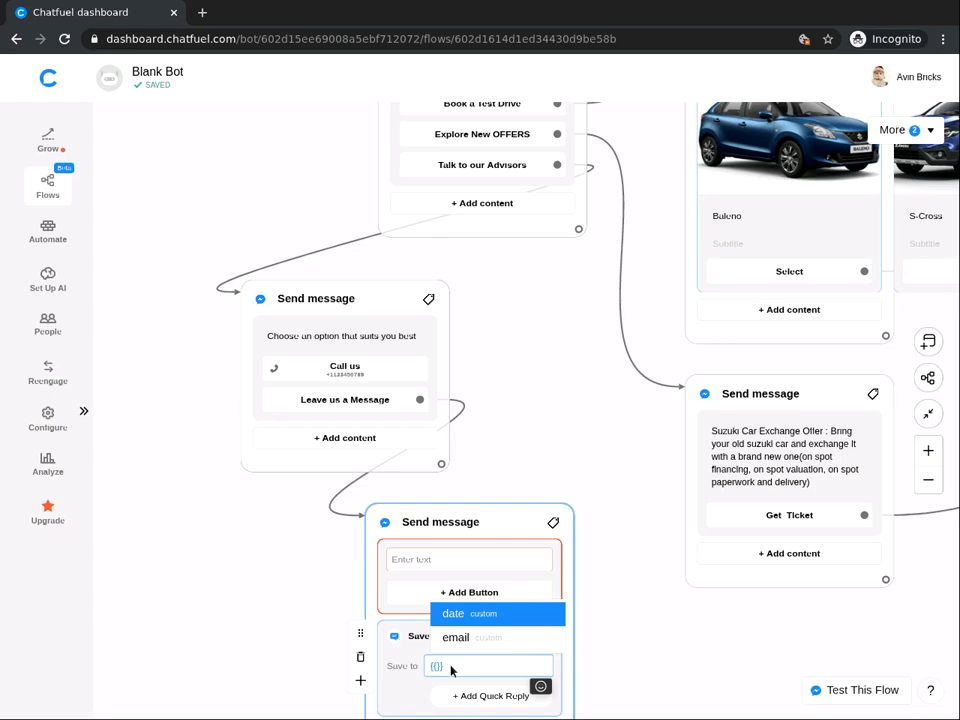
{"action": "type", "text": "Message"}
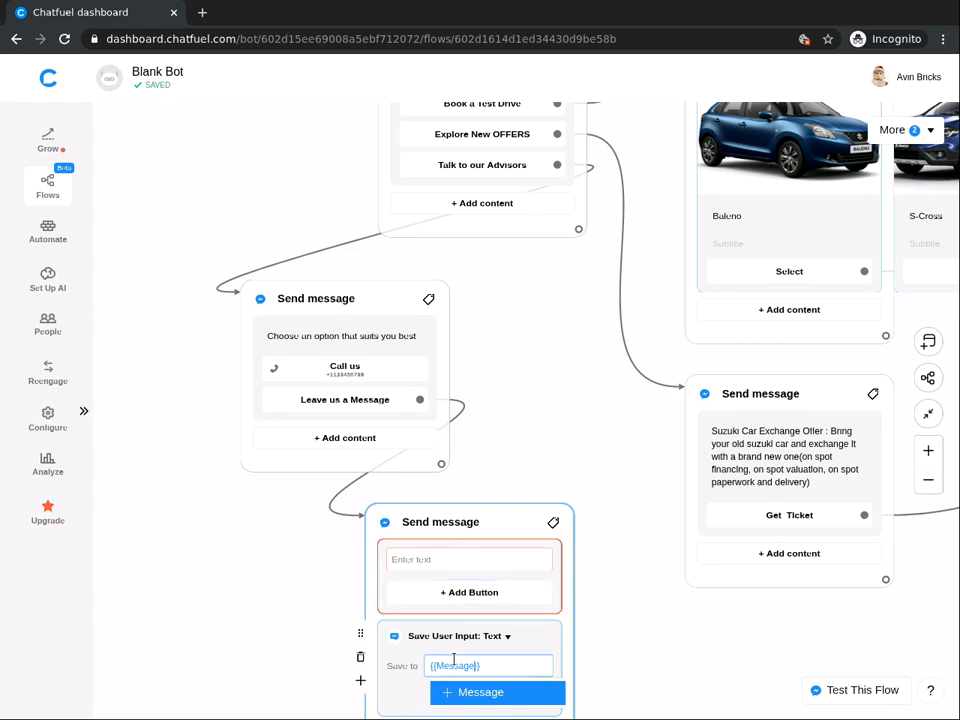
Step: Set the block's prompt text to 'Please type your message Now:'
{"action": "left_click", "coordinate": [434, 557]}
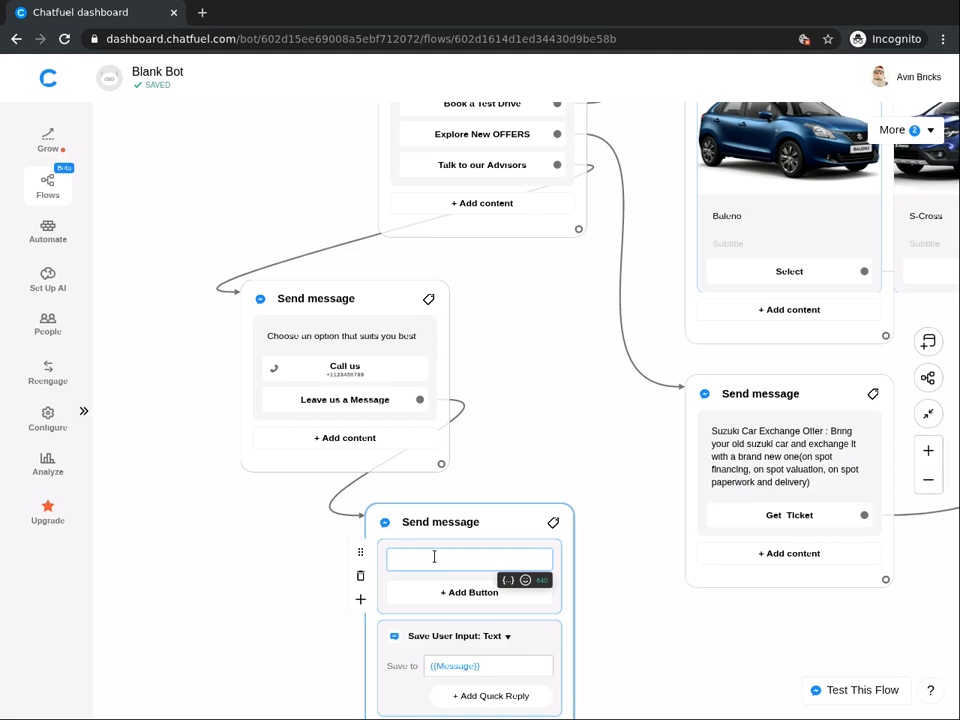
{"action": "type", "text": "E"}
{"action": "key", "text": "BackSpace"}
{"action": "type", "text": "Please type your message Now"}
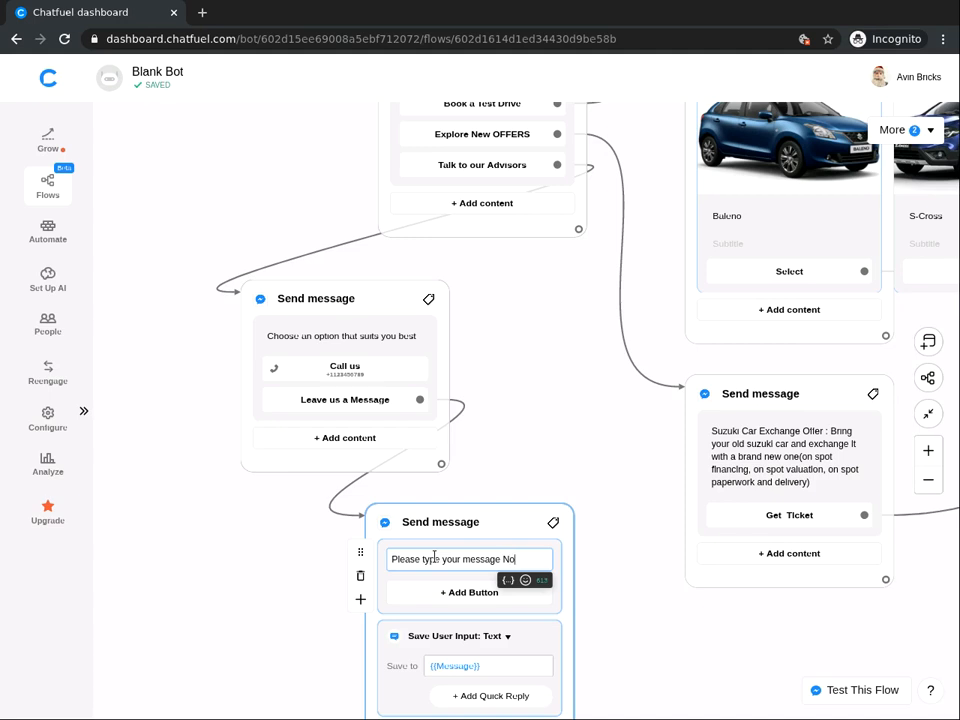
{"action": "type", "text": ":"}
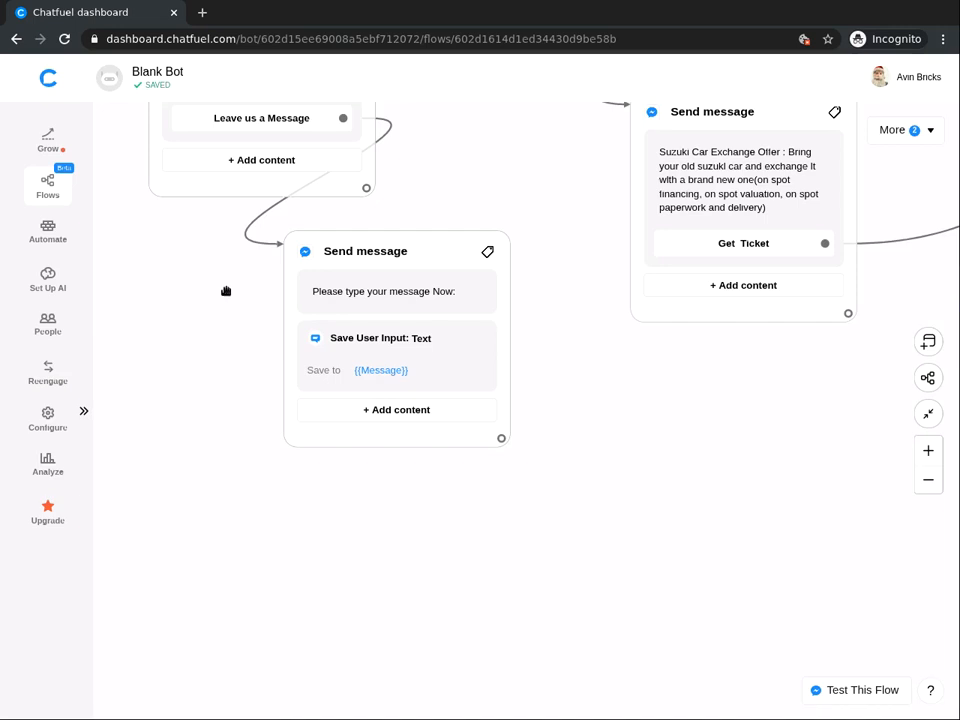
Step: Add a message block after the message-capture block asking the user to type their email
{"action": "left_click", "coordinate": [550, 367]}
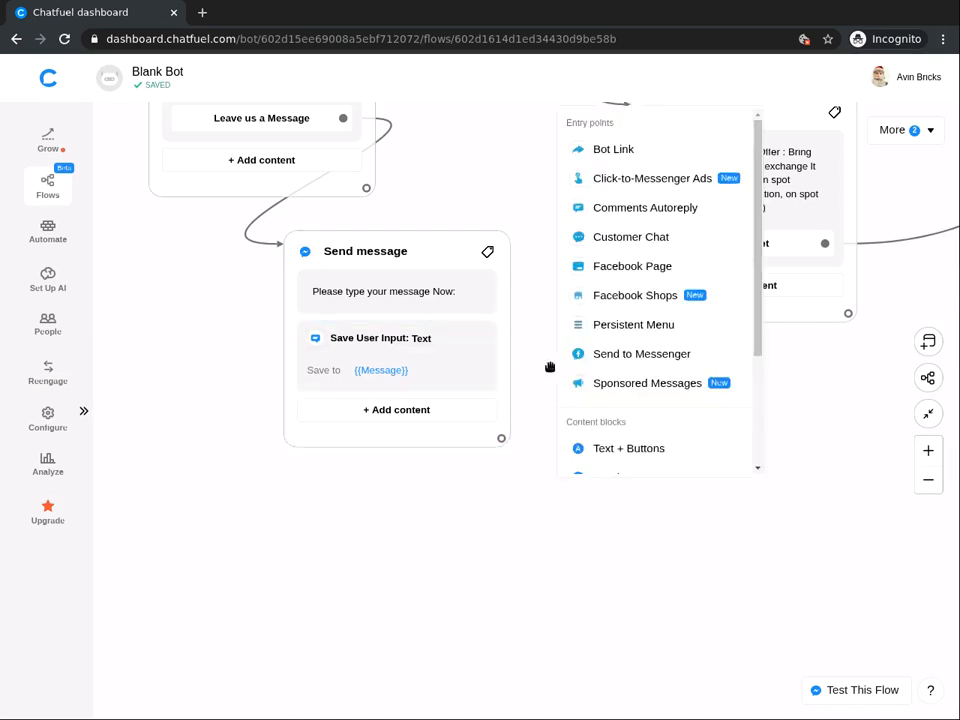
{"action": "left_click", "coordinate": [594, 452]}
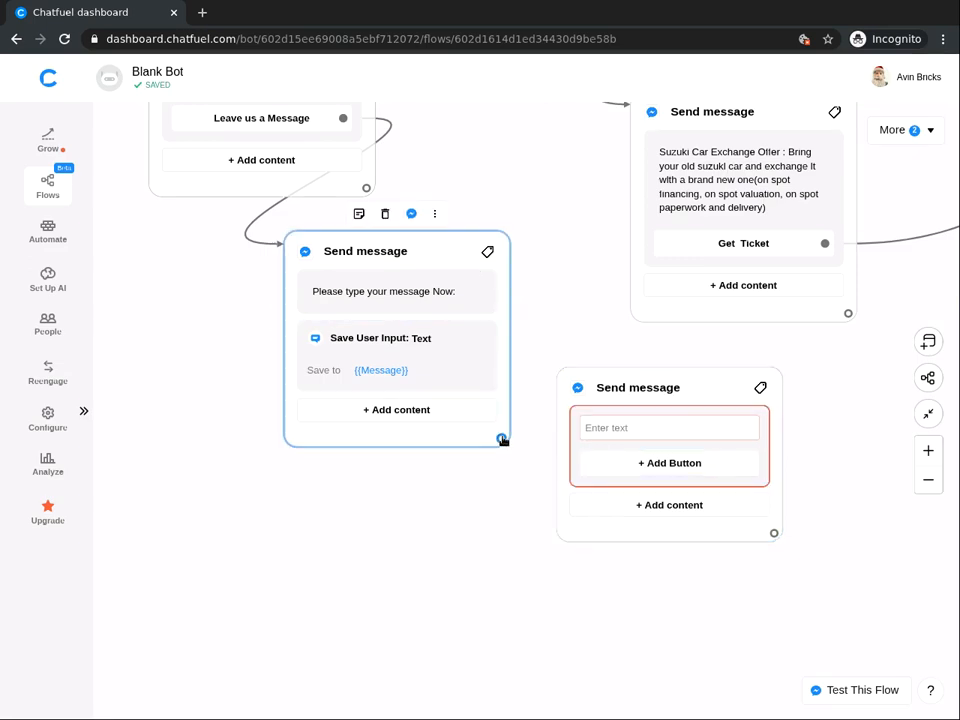
{"action": "left_click_drag", "start_coordinate": [513, 440], "coordinate": [568, 430]}
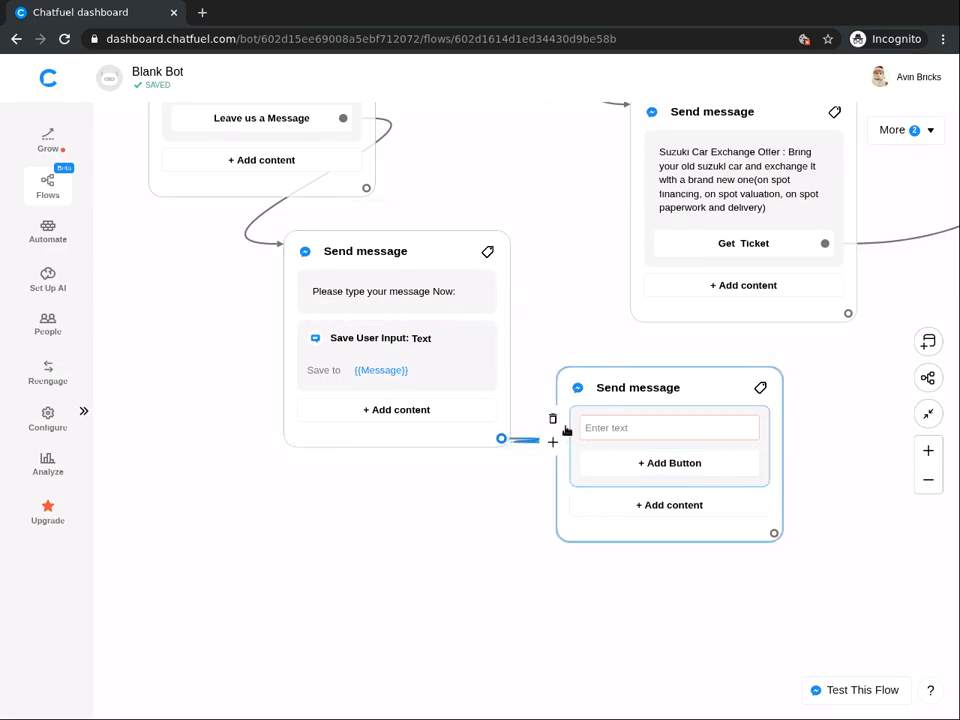
{"action": "left_click", "coordinate": [630, 420]}
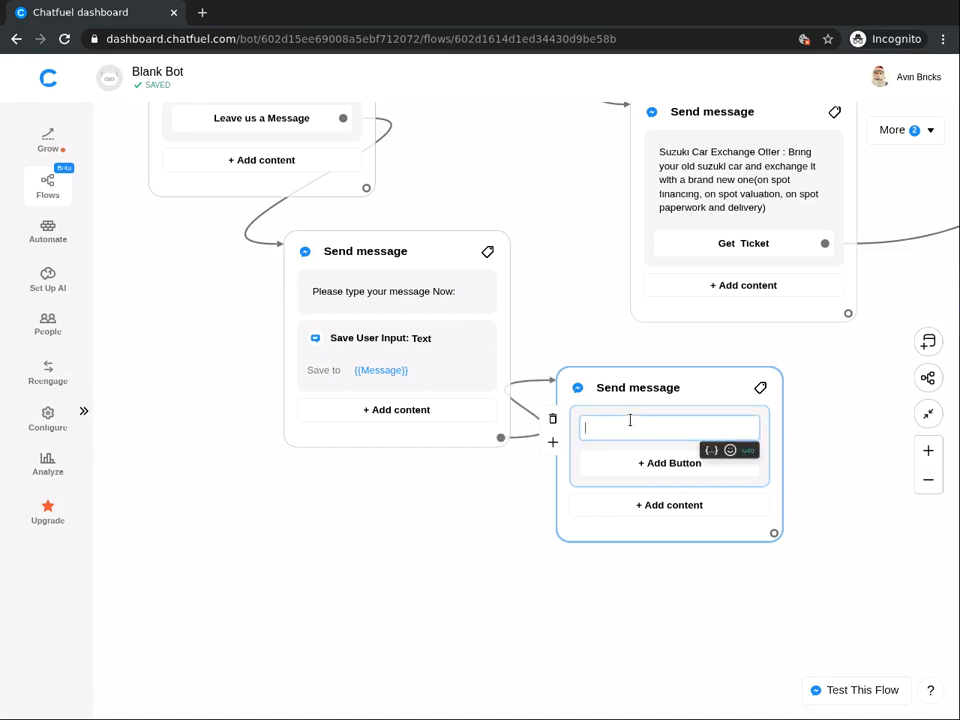
{"action": "type", "text": "Please"}
{"action": "type", "text": "ype your"}
{"action": "type", "text": " email"}
{"action": "type", "text": " !! :)"}
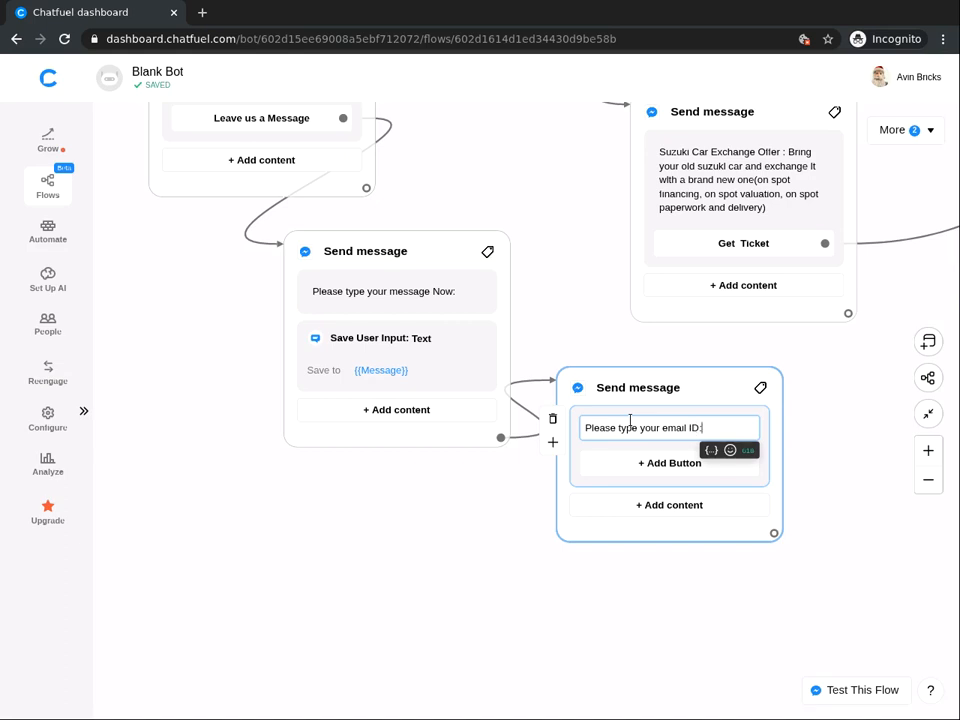
Step: Add a Save User Email step so the reply is stored in {{email}}
{"action": "left_click", "coordinate": [673, 507]}
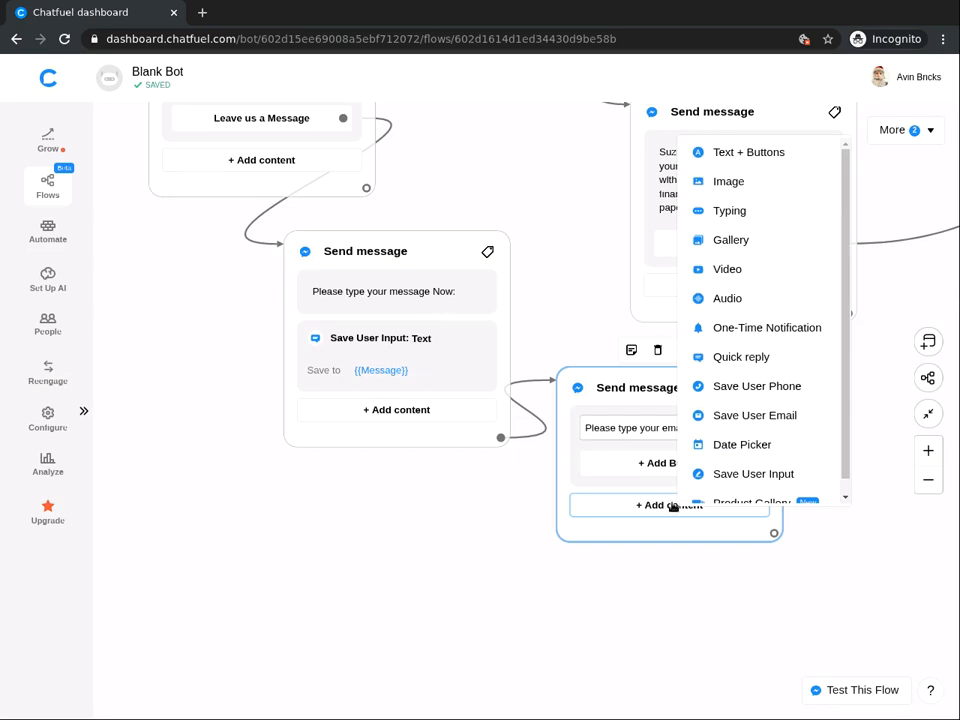
{"action": "left_click", "coordinate": [743, 415]}
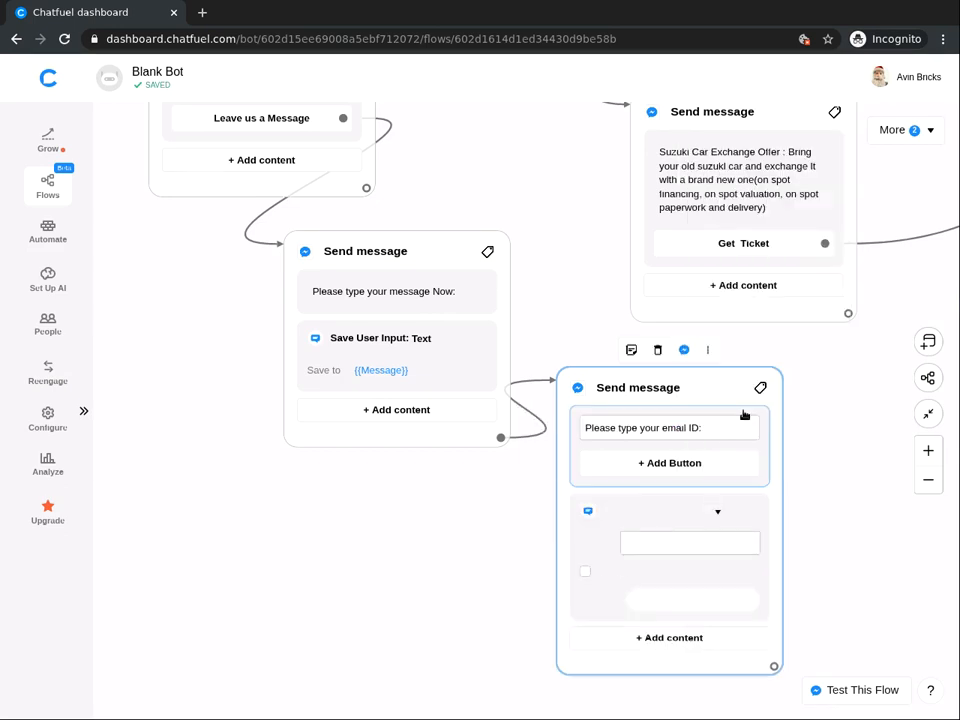
{"action": "left_click", "coordinate": [811, 495]}
{"action": "left_click_drag", "start_coordinate": [818, 503], "coordinate": [716, 519]}
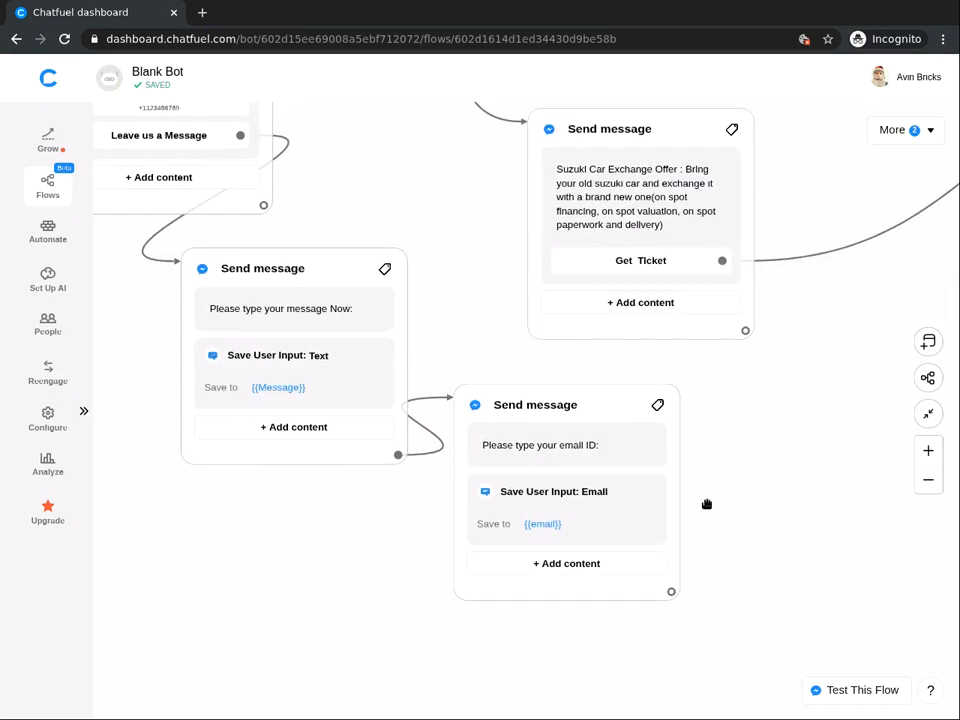
Step: Add 'Thank You. Your submission has been saved. Our advisors will contact you soon' after the email prompt
{"action": "left_click", "coordinate": [707, 504]}
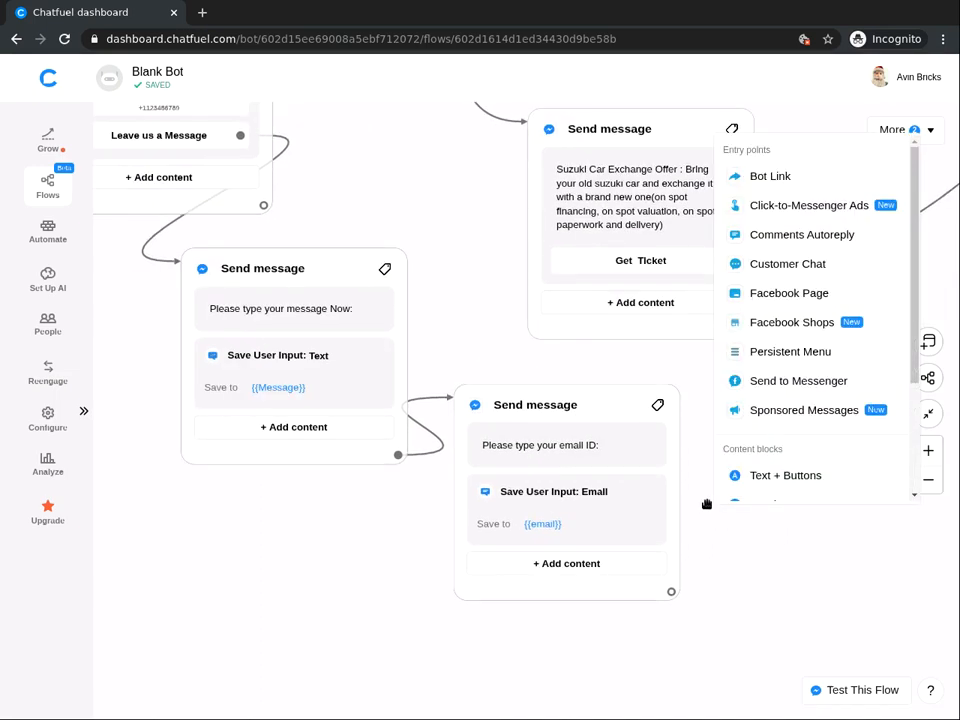
{"action": "left_click", "coordinate": [778, 474]}
{"action": "left_click", "coordinate": [772, 561]}
{"action": "left_click", "coordinate": [772, 558]}
{"action": "type", "text": "Thank"}
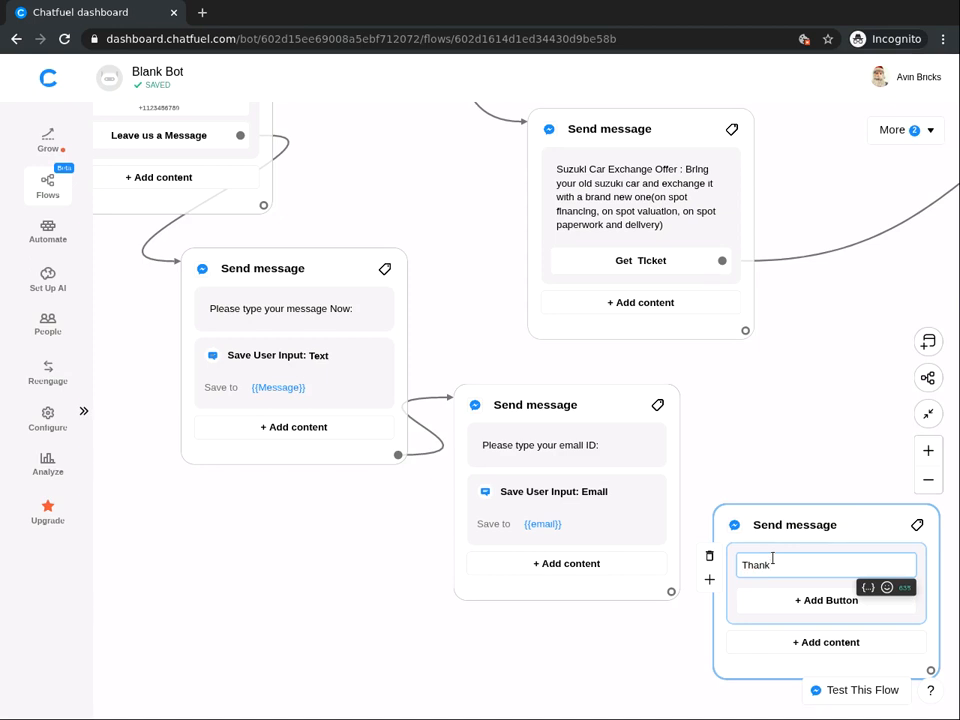
{"action": "type", "text": " You. Your submission has bee"}
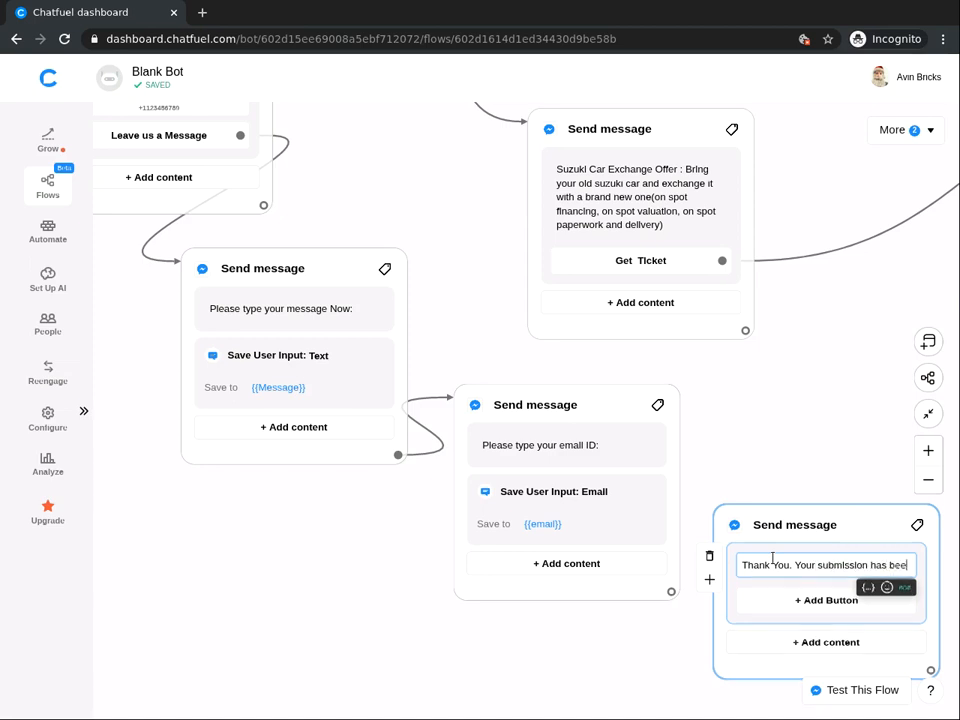
{"action": "type", "text": "n saved. Our advisors"}
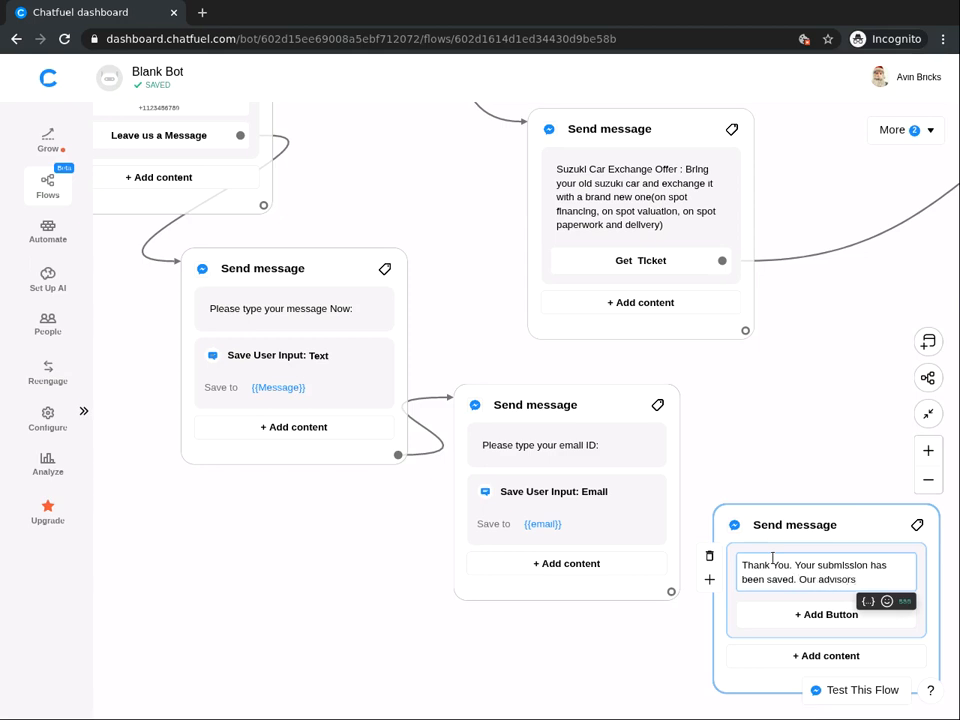
{"action": "type", "text": " will contact you soon."}
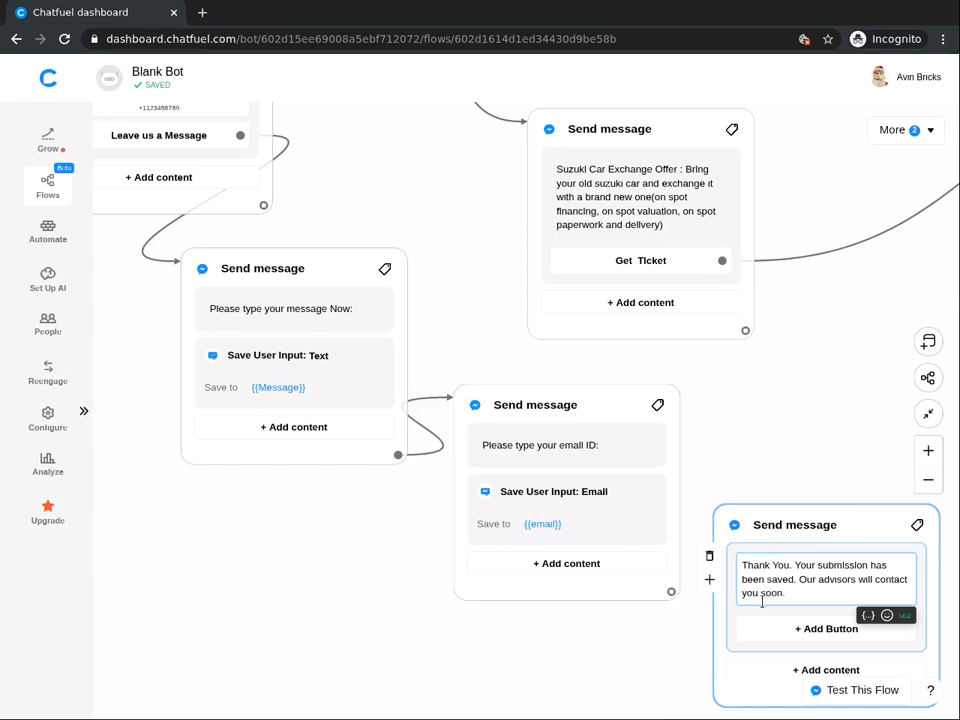
{"action": "left_click", "coordinate": [508, 442]}
{"action": "left_click_drag", "start_coordinate": [671, 592], "coordinate": [745, 588]}
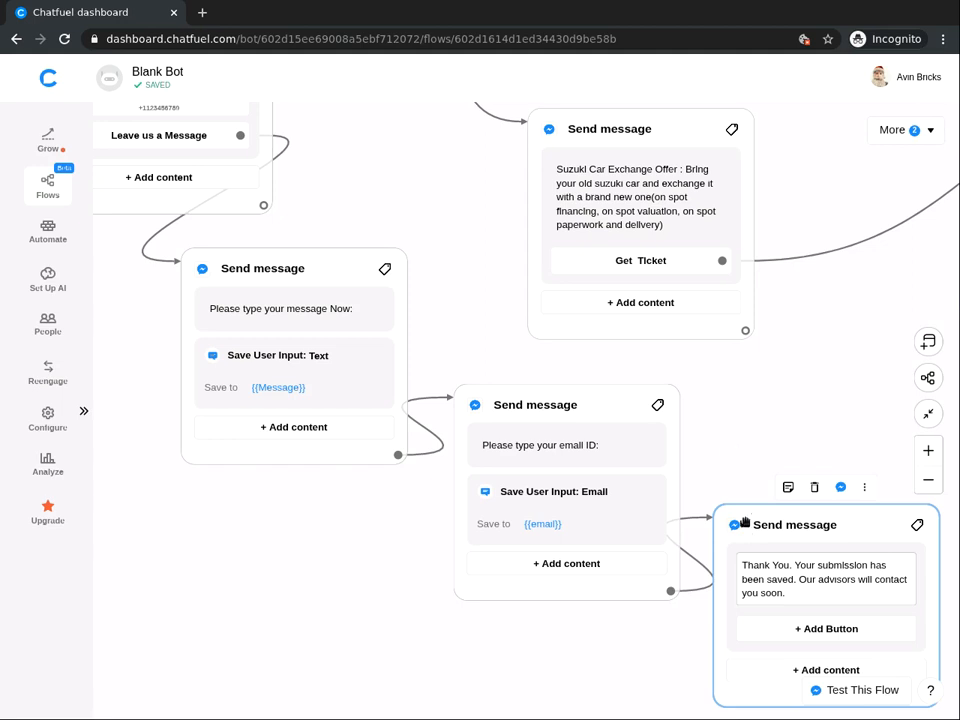
Step: Add a Bot Action block below the thank-you message containing a Notify Admin via Email action
{"action": "left_click", "coordinate": [642, 622]}
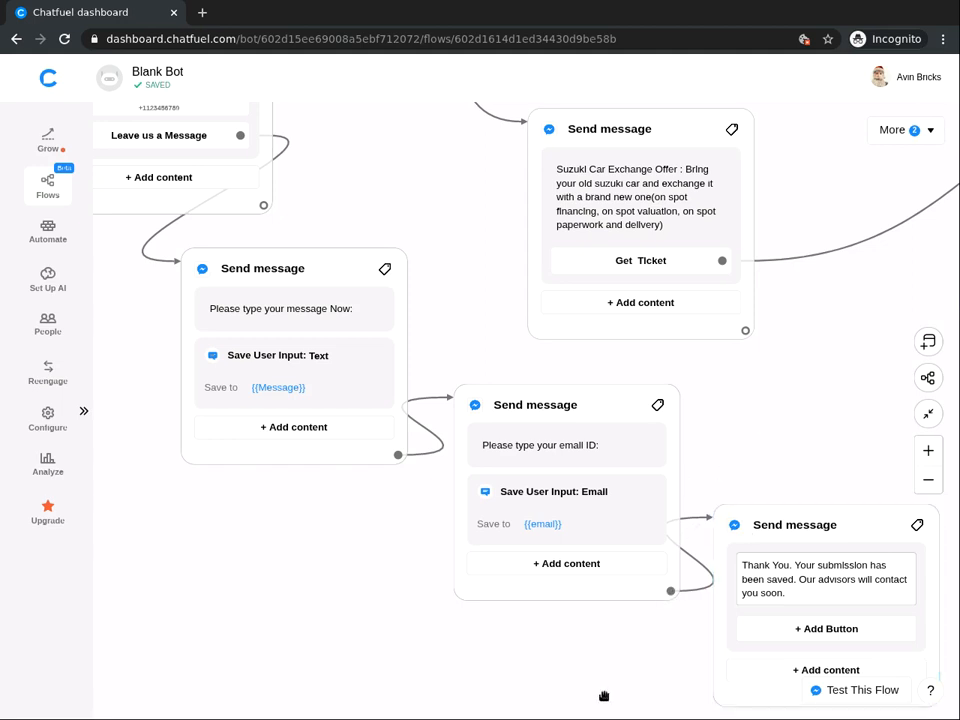
{"action": "right_click", "coordinate": [607, 668]}
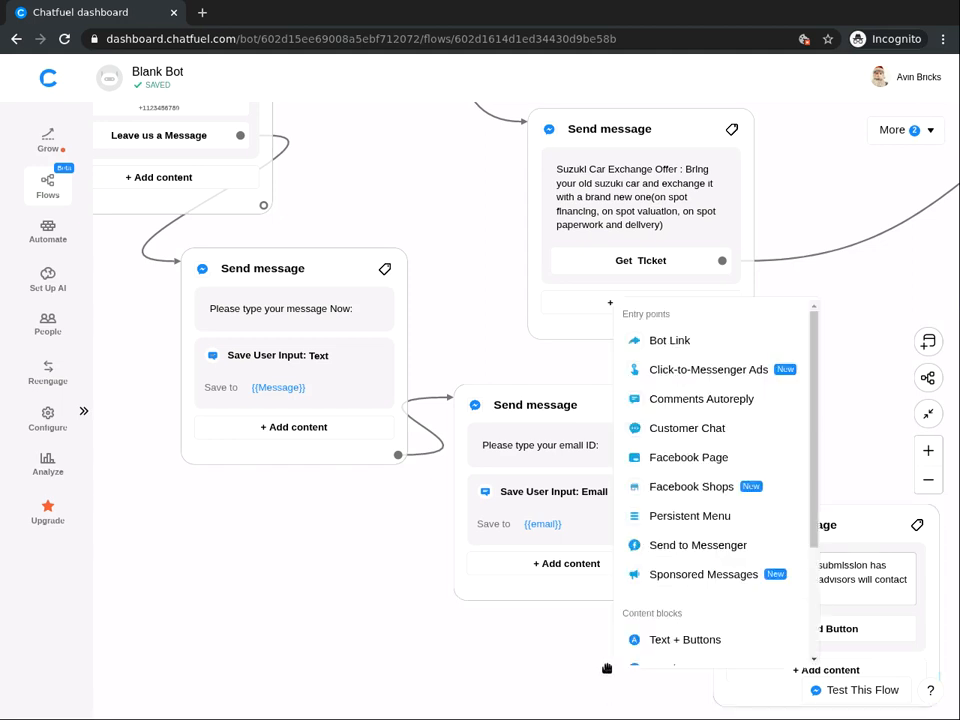
{"action": "scroll", "coordinate": [714, 608], "scroll_direction": "down", "scroll_amount": 2}
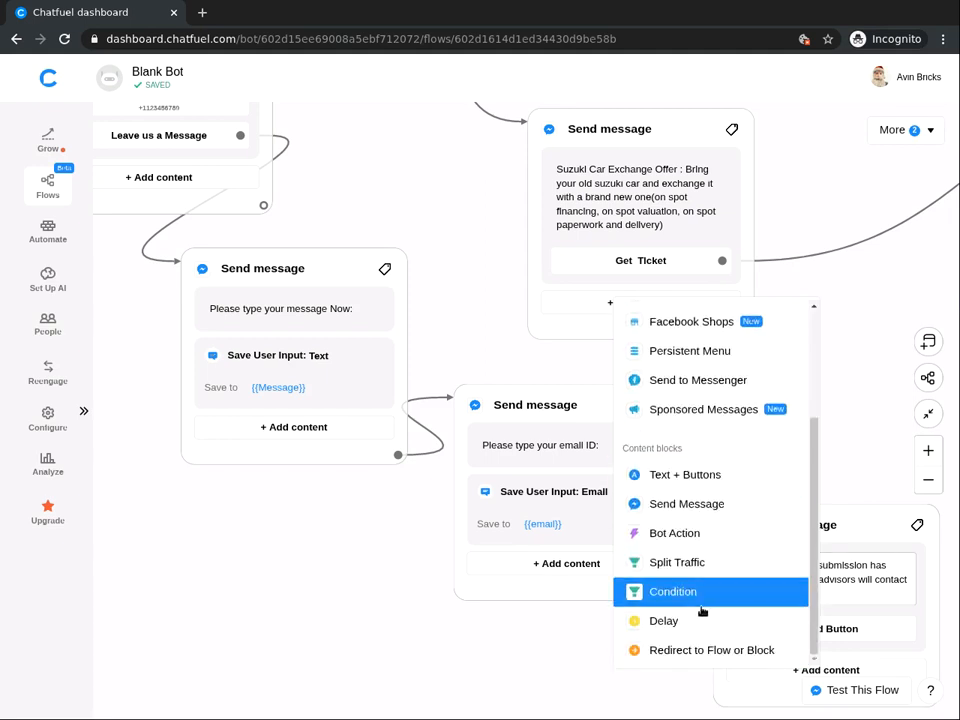
{"action": "left_click", "coordinate": [675, 534]}
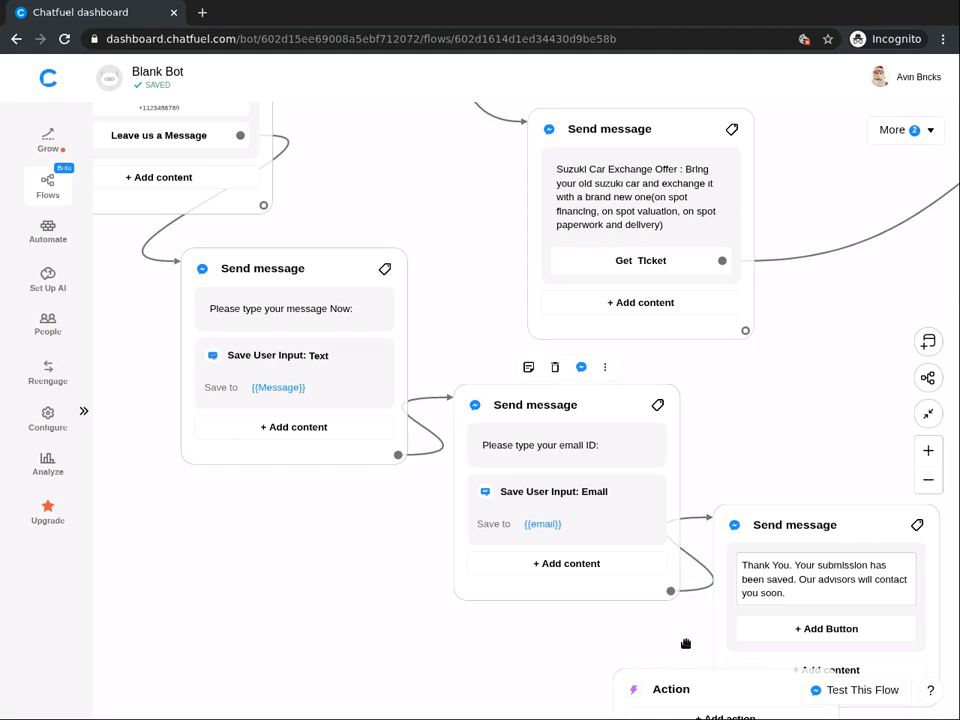
{"action": "scroll", "coordinate": [675, 529], "scroll_direction": "down", "scroll_amount": 2}
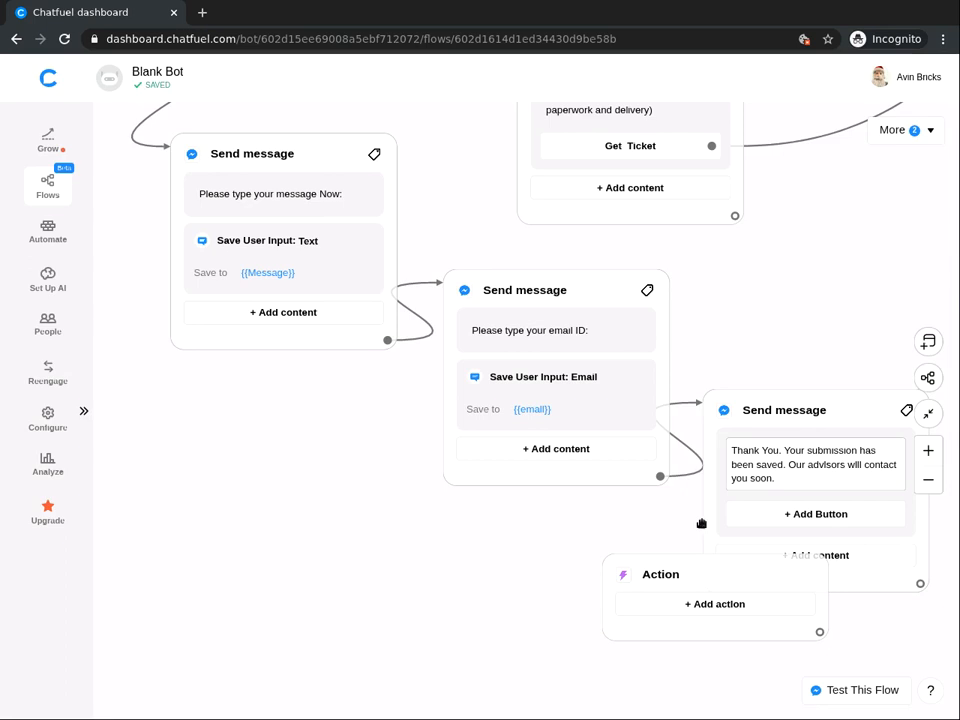
{"action": "left_click", "coordinate": [712, 608]}
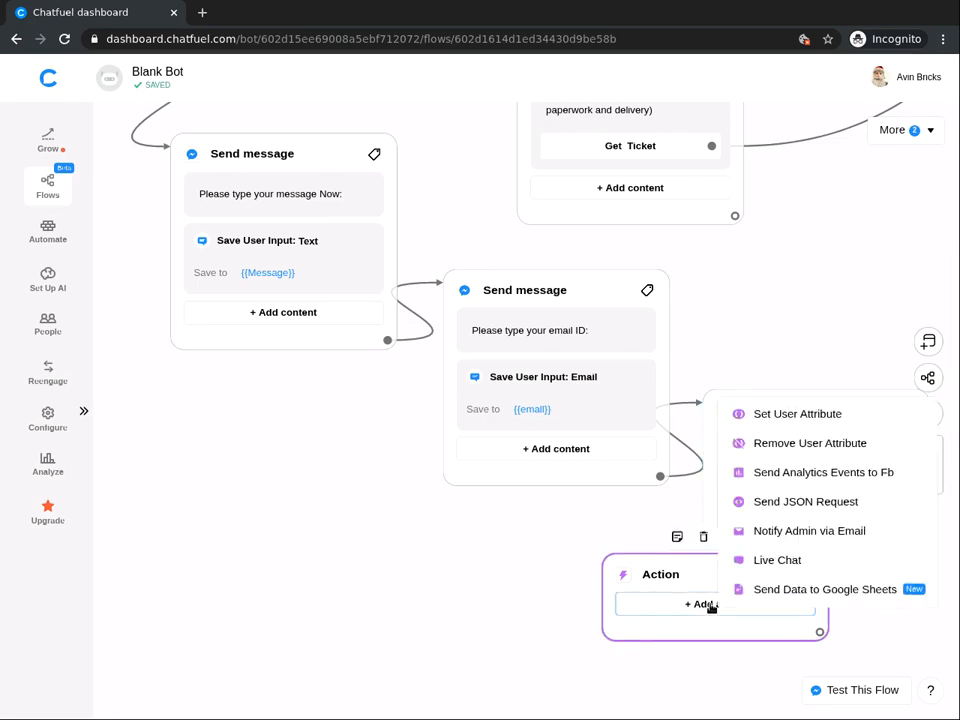
{"action": "left_click", "coordinate": [805, 535]}
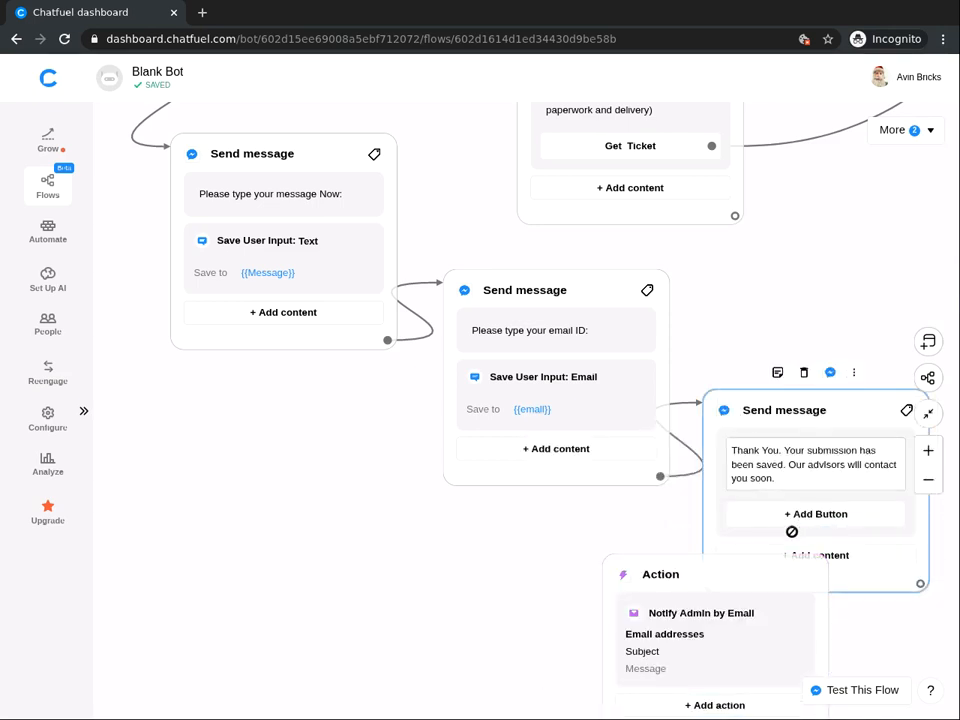
{"action": "left_click", "coordinate": [671, 649]}
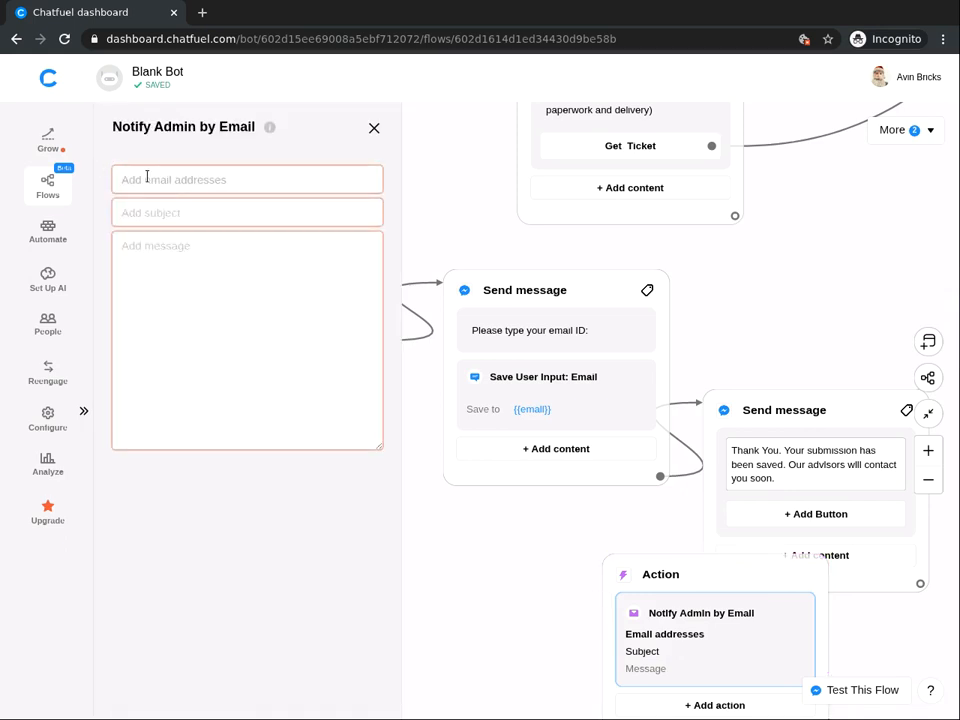
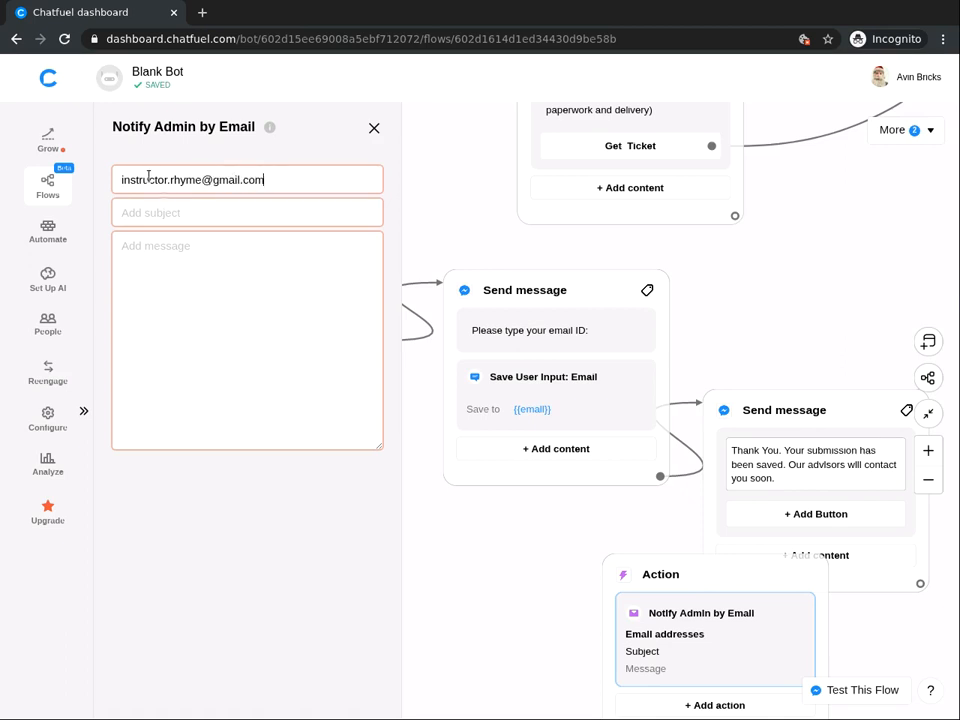
Step: Address the notification to the admin's email, subject 'New message from {{first name}}', body starting 'Hii,'
{"action": "key", "text": "Return"}
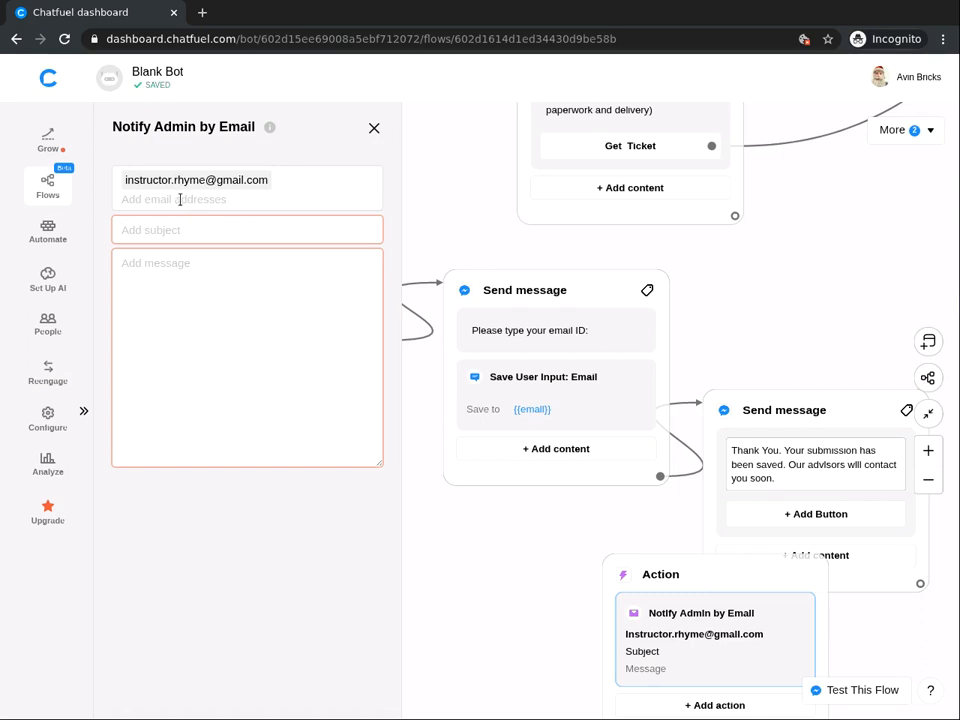
{"action": "type", "text": "New message from"}
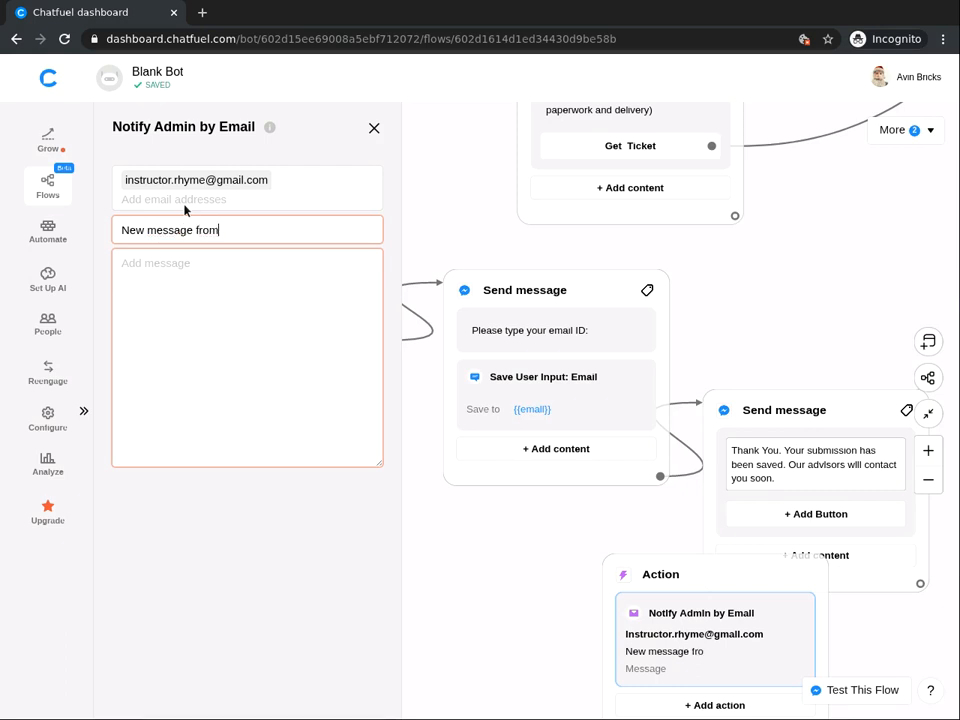
{"action": "type", "text": " {{first"}
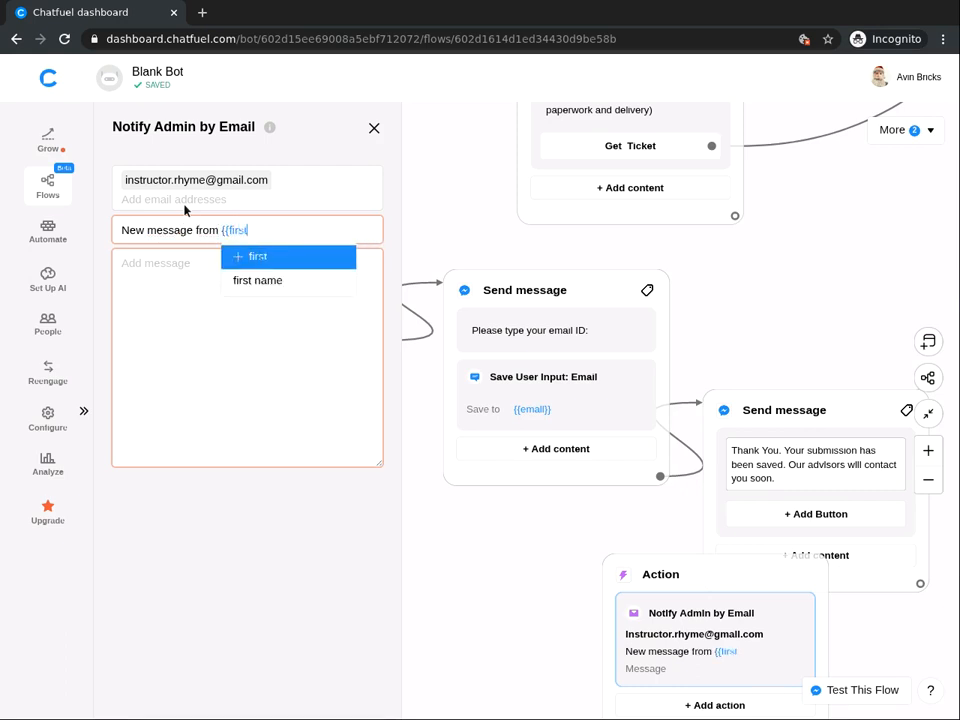
{"action": "left_click", "coordinate": [231, 281]}
{"action": "left_click", "coordinate": [177, 263]}
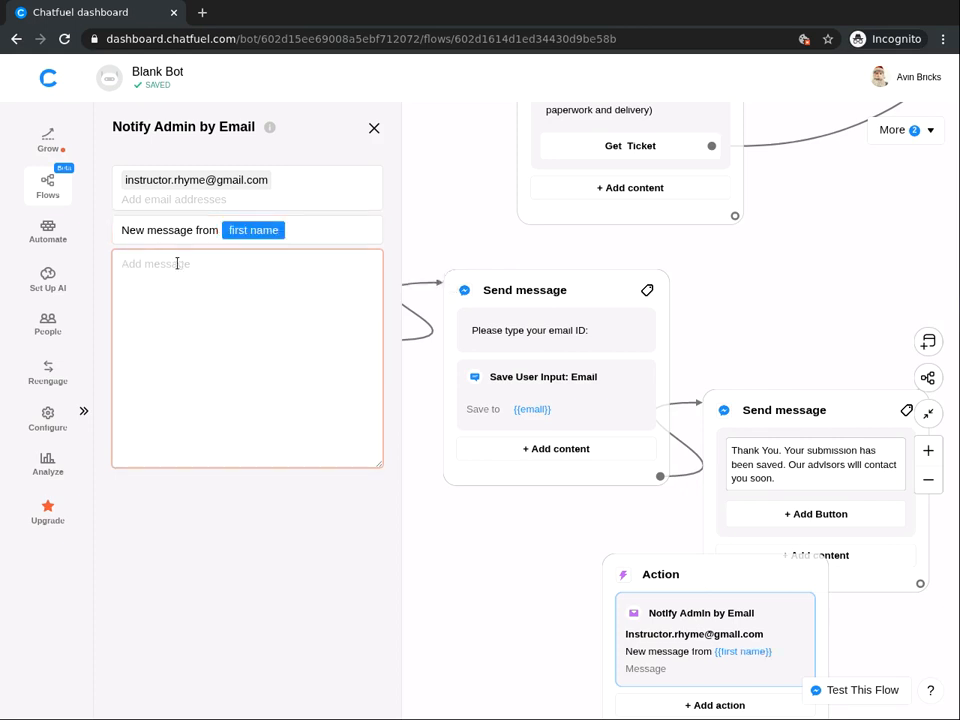
{"action": "type", "text": "Hii,"}
Step: Write the body 'You have received a new message from {{first name}}. The message is:{{Message}}' and close it
{"action": "key", "text": "Return"}
{"action": "key", "text": "Return"}
{"action": "type", "text": "You have received a new message from "}
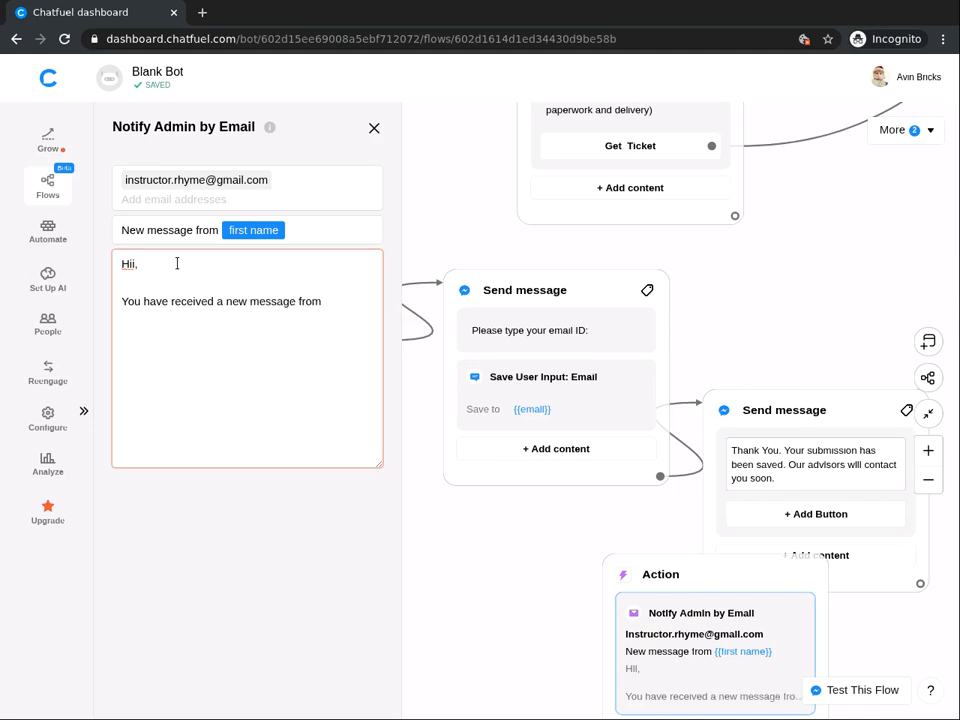
{"action": "type", "text": "{{fi"}
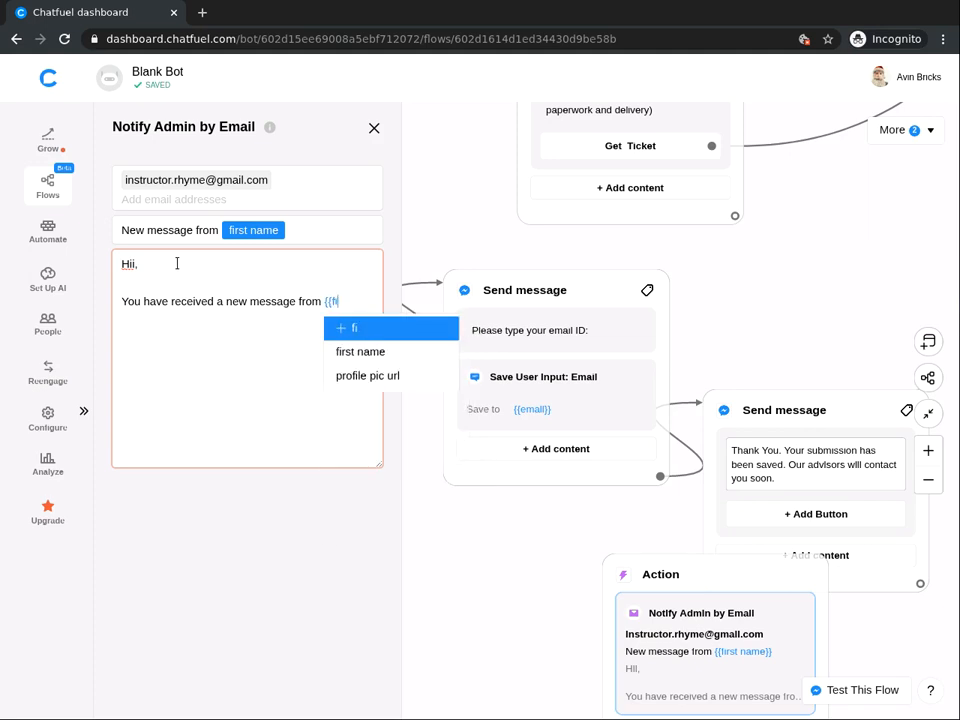
{"action": "type", "text": "rst name"}
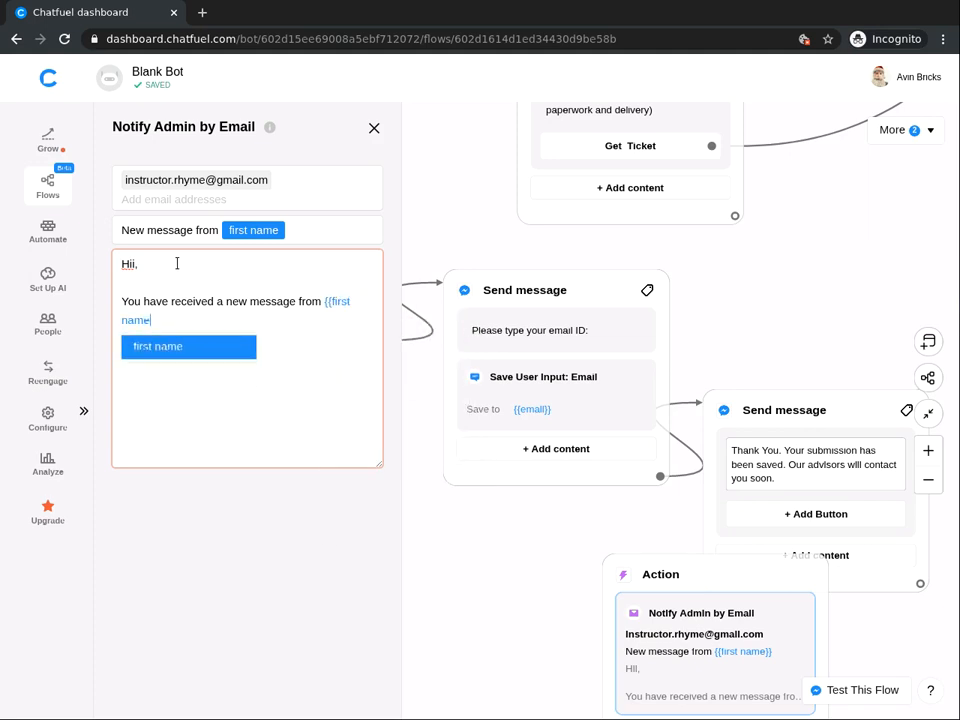
{"action": "left_click", "coordinate": [170, 349]}
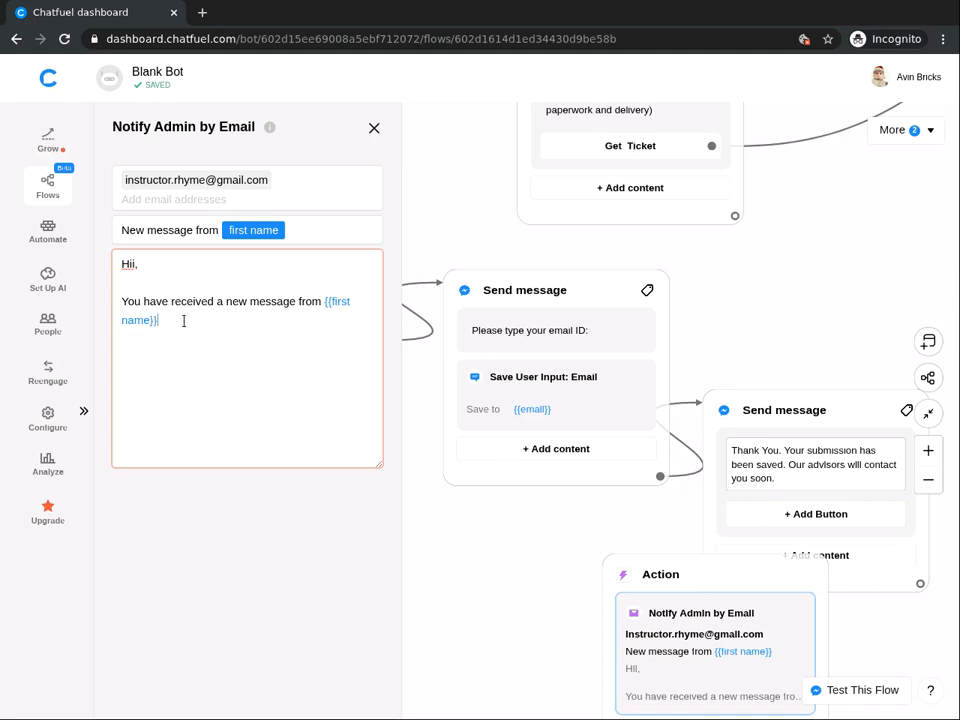
{"action": "type", "text": ". The message is:{{"}
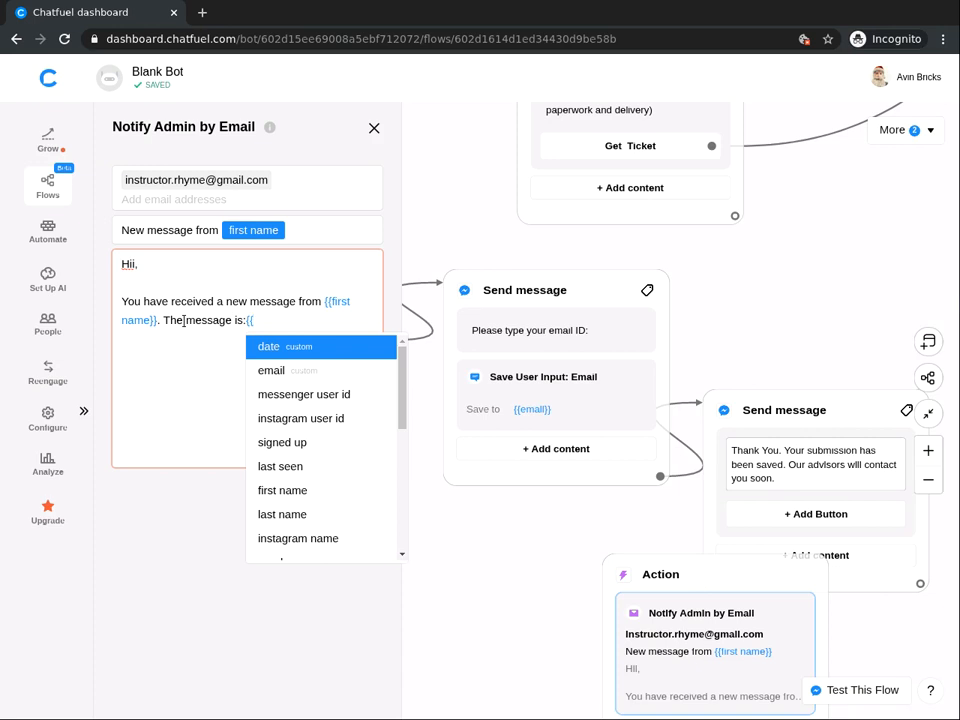
{"action": "type", "text": "mess"}
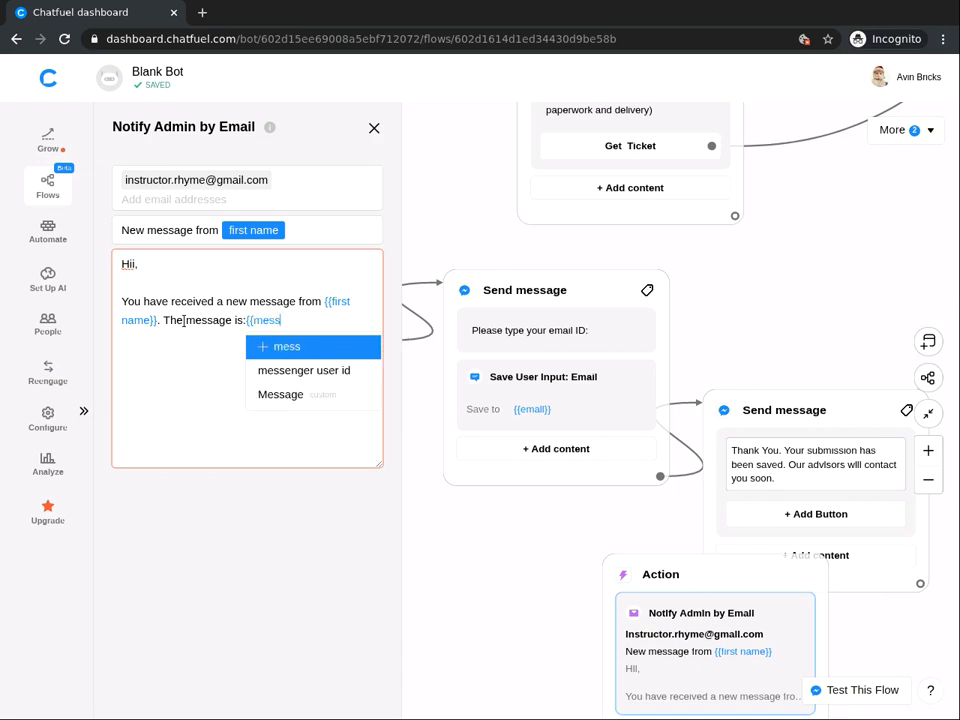
{"action": "left_click", "coordinate": [274, 393]}
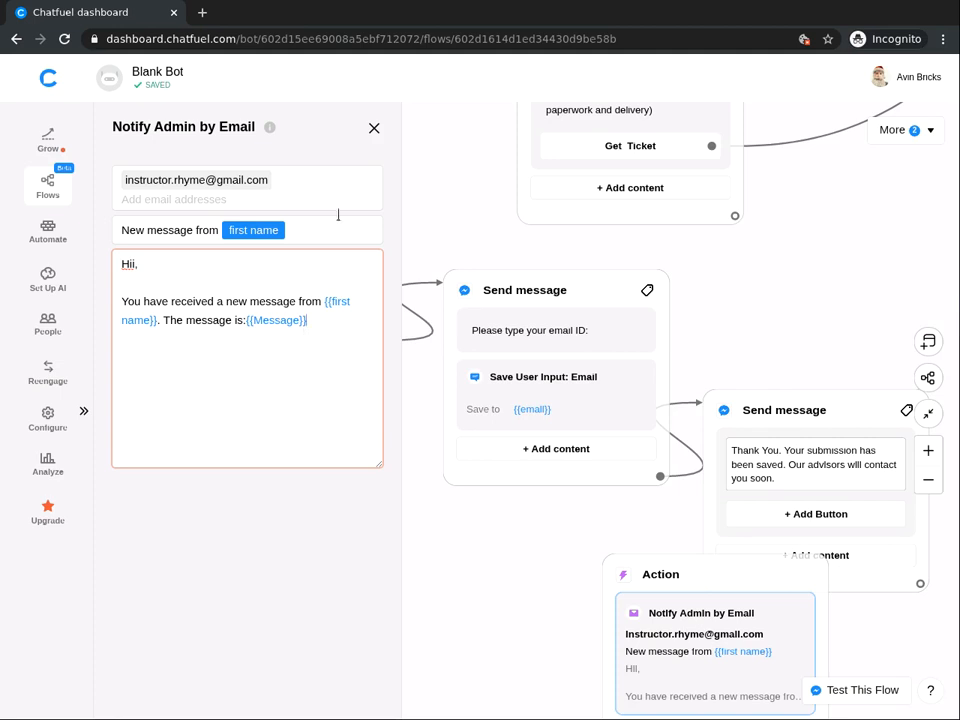
{"action": "left_click", "coordinate": [409, 199]}
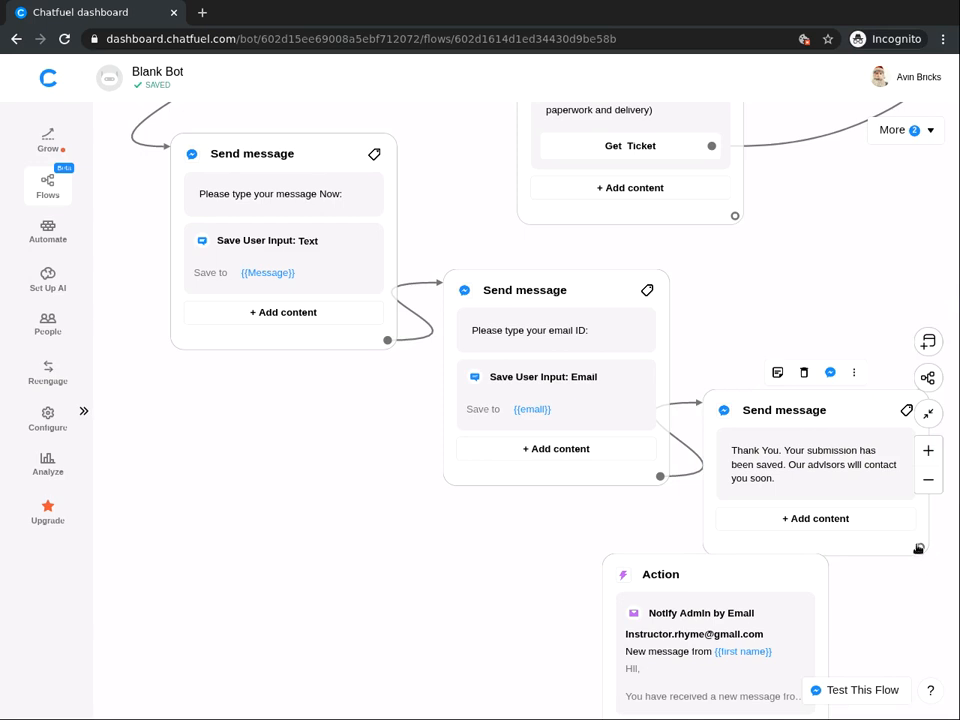
Step: Connect the thank-you message's output to the Notify Admin Action block
{"action": "left_click_drag", "start_coordinate": [918, 548], "coordinate": [615, 582]}
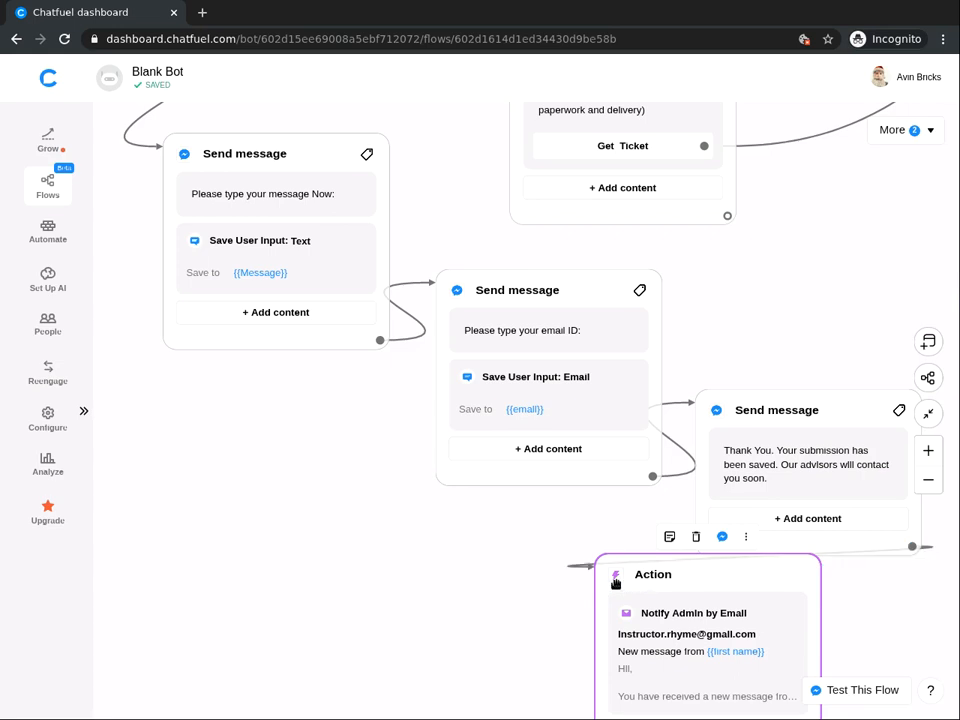